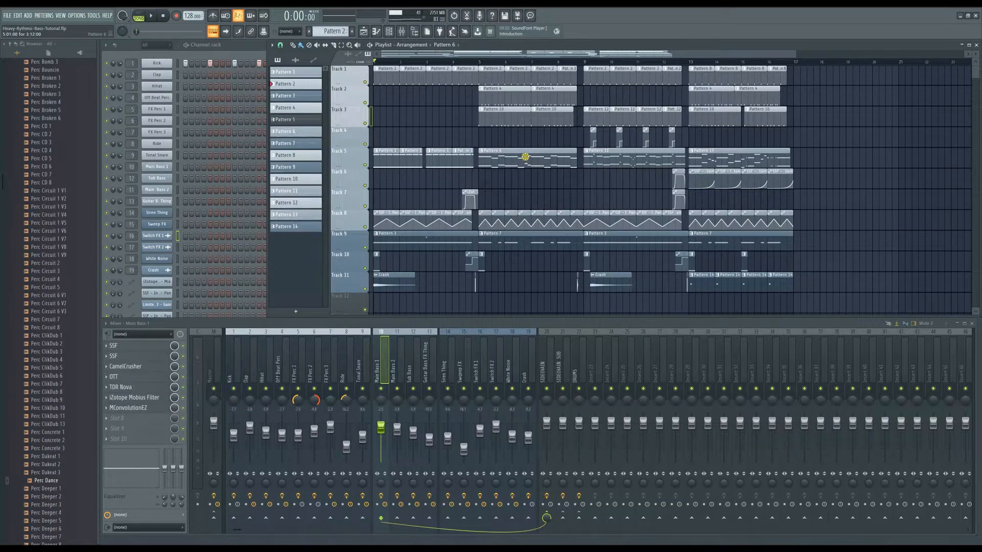
Play the full arrangement from the beginning and stop it near the end of the last section.
{"action": "mouse_move", "coordinate": [796, 53]}
{"action": "left_mouse_down"}
{"action": "mouse_move", "coordinate": [882, 55]}
{"action": "mouse_move", "coordinate": [853, 57]}
{"action": "mouse_move", "coordinate": [854, 39]}
{"action": "mouse_move", "coordinate": [807, 54]}
{"action": "left_mouse_up"}
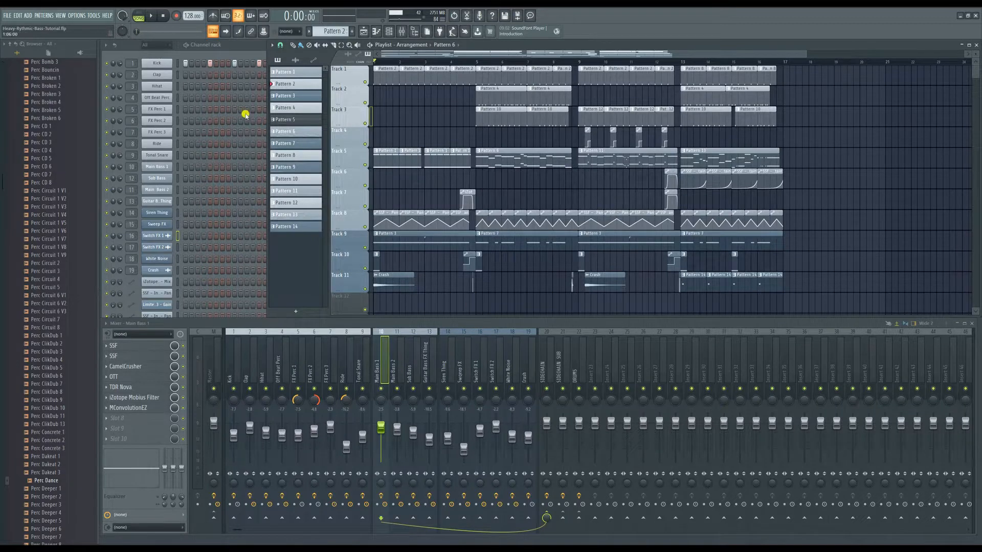
{"action": "left_click", "coordinate": [151, 18]}
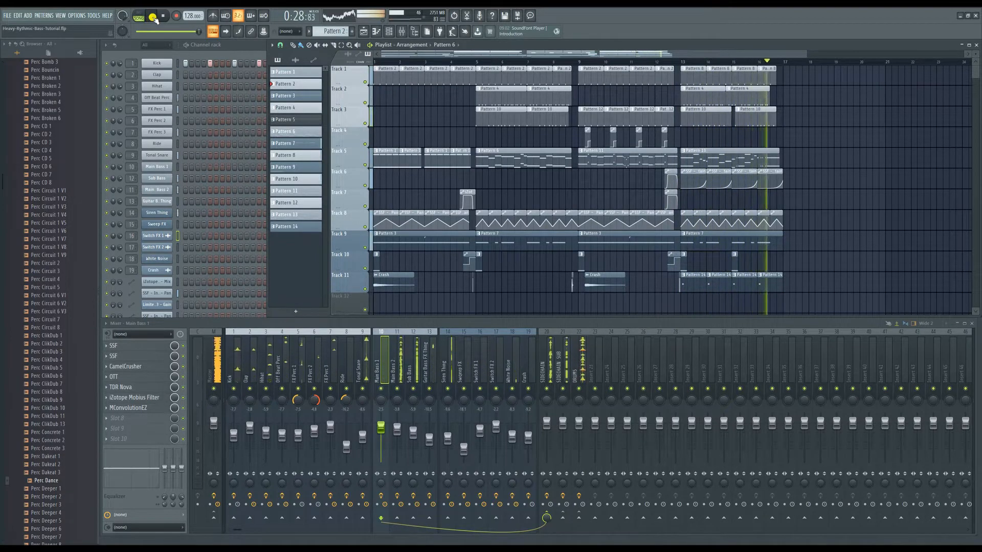
{"action": "left_click", "coordinate": [162, 16]}
{"action": "scroll", "coordinate": [822, 61], "scroll_direction": "down", "scroll_amount": 2}
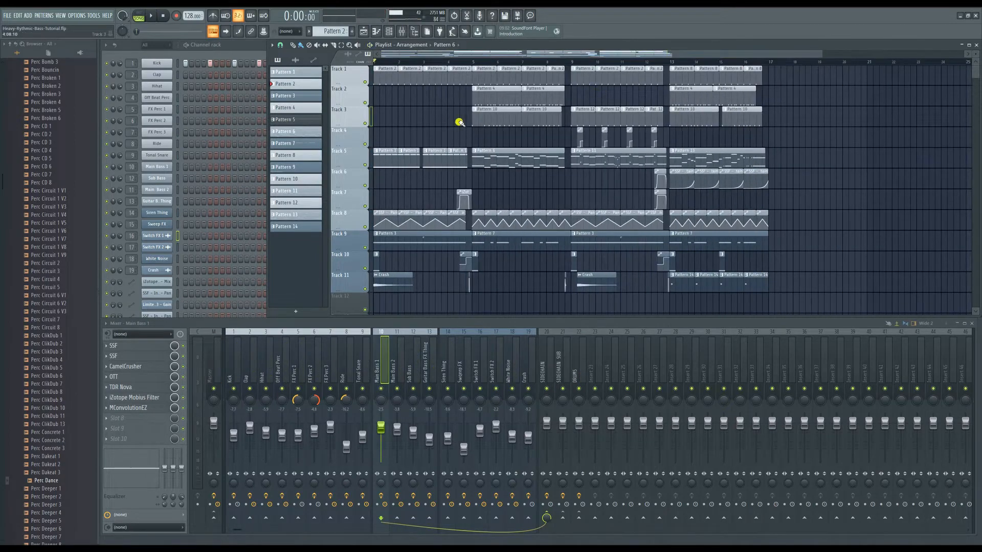
Examine the Sub Bass notes of Pattern 6 and Pattern 1 in the piano roll.
{"action": "left_click", "coordinate": [496, 163]}
{"action": "left_click", "coordinate": [252, 182]}
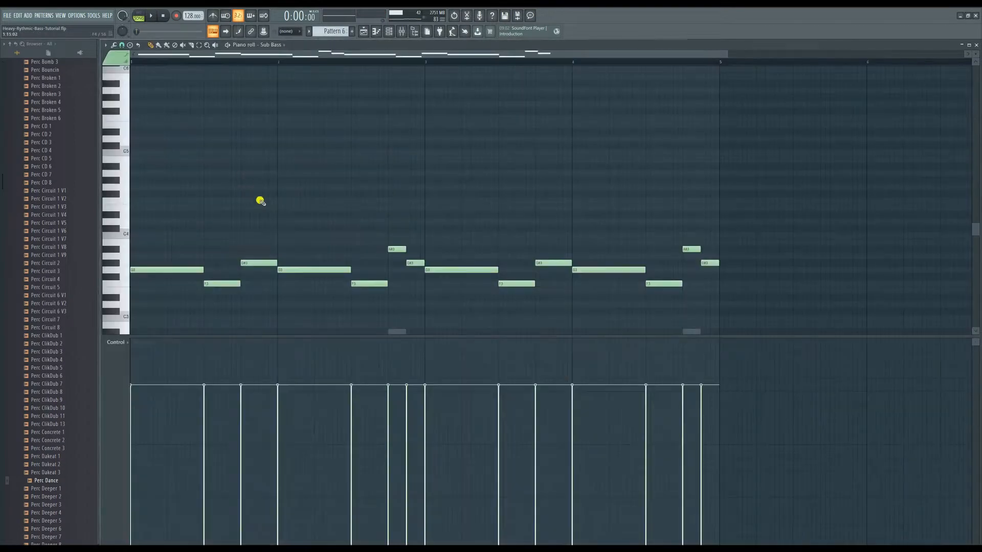
{"action": "left_click", "coordinate": [976, 45]}
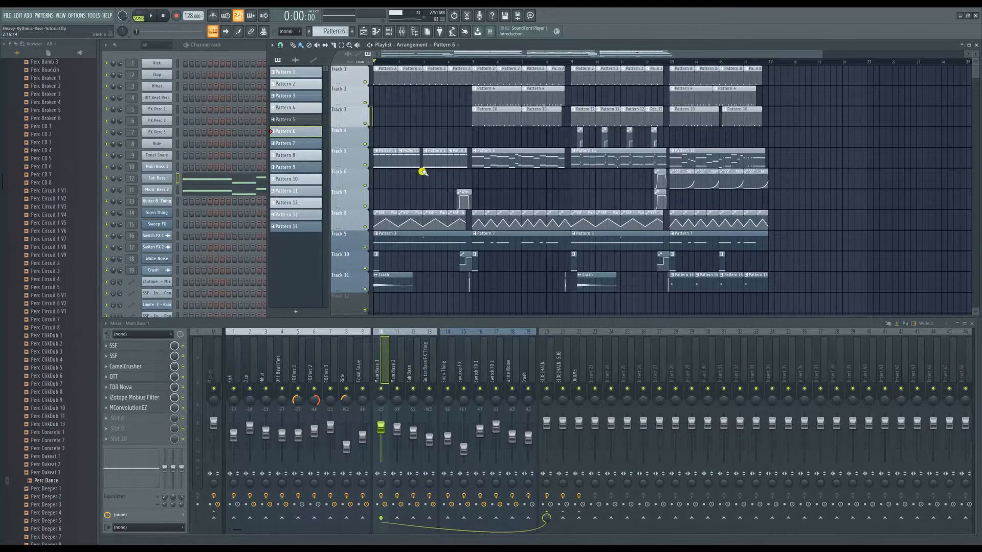
{"action": "left_click", "coordinate": [441, 164]}
{"action": "left_click", "coordinate": [222, 183]}
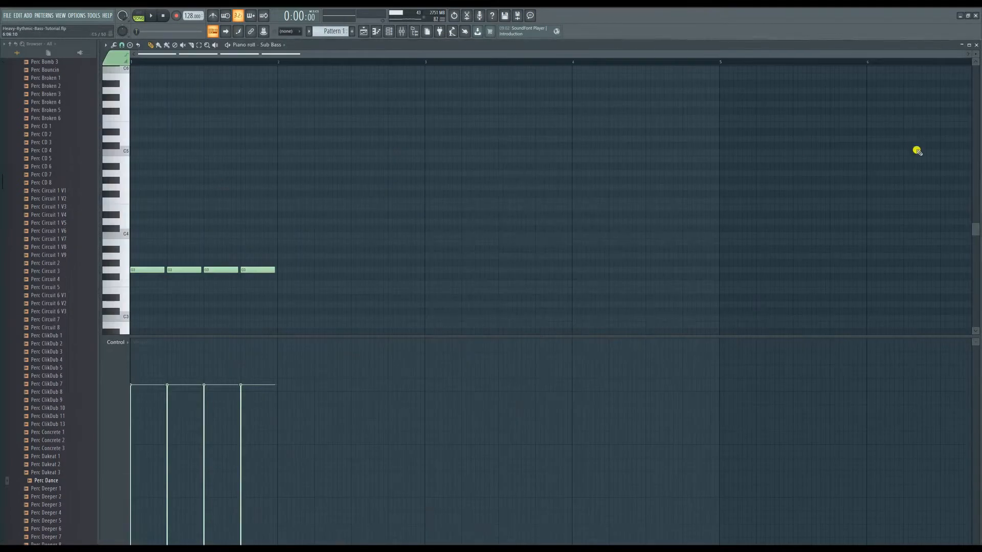
{"action": "left_click", "coordinate": [976, 45]}
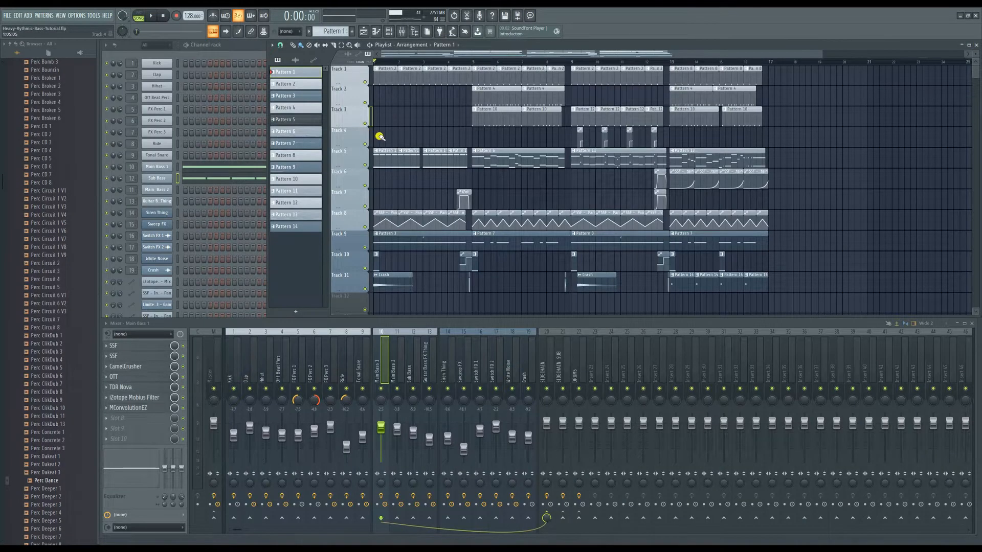
Open the Main Bass 1 Serum synth and move its window clear of the first bass clips.
{"action": "left_click", "coordinate": [167, 171]}
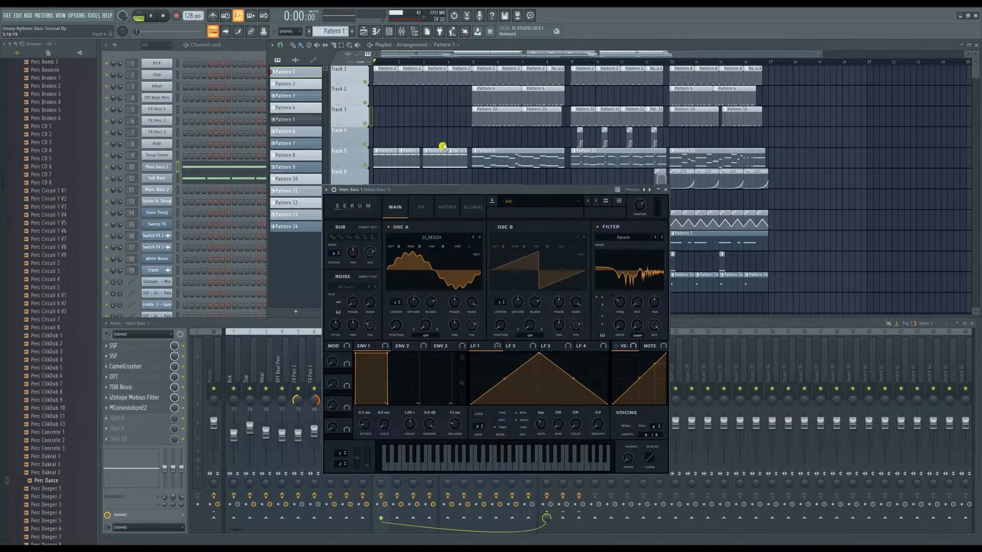
{"action": "left_click_drag", "start_coordinate": [565, 190], "coordinate": [649, 119]}
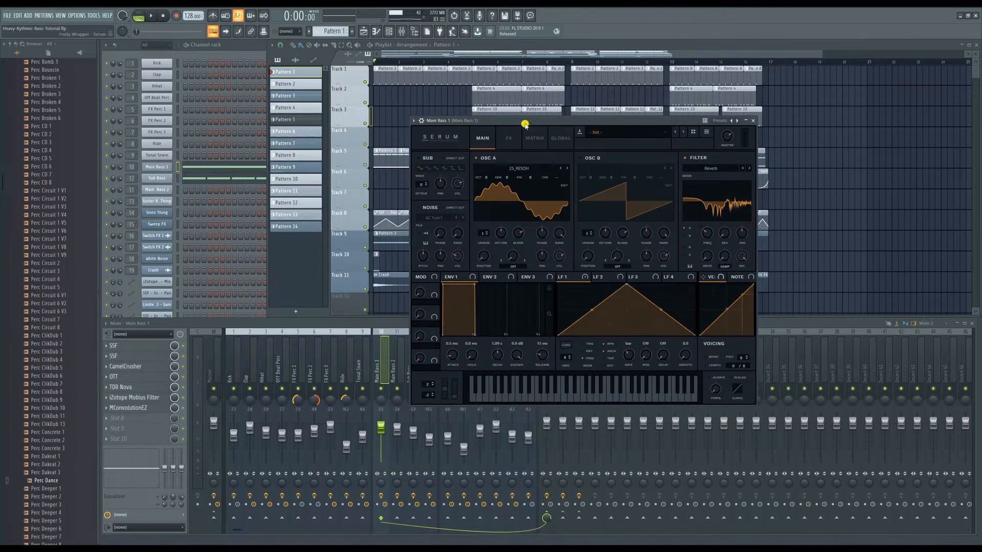
{"action": "left_click_drag", "start_coordinate": [543, 121], "coordinate": [667, 151]}
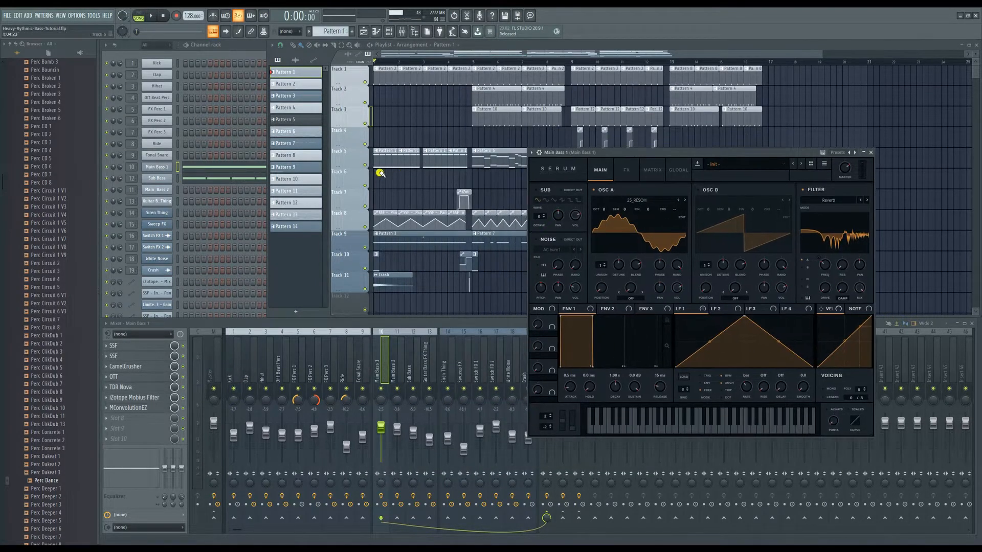
Solo Track 5 in the playlist, play its first section while viewing the Main Bass 1 Serum patch, and close Serum.
{"action": "right_click", "coordinate": [364, 165]}
{"action": "key", "text": "space"}
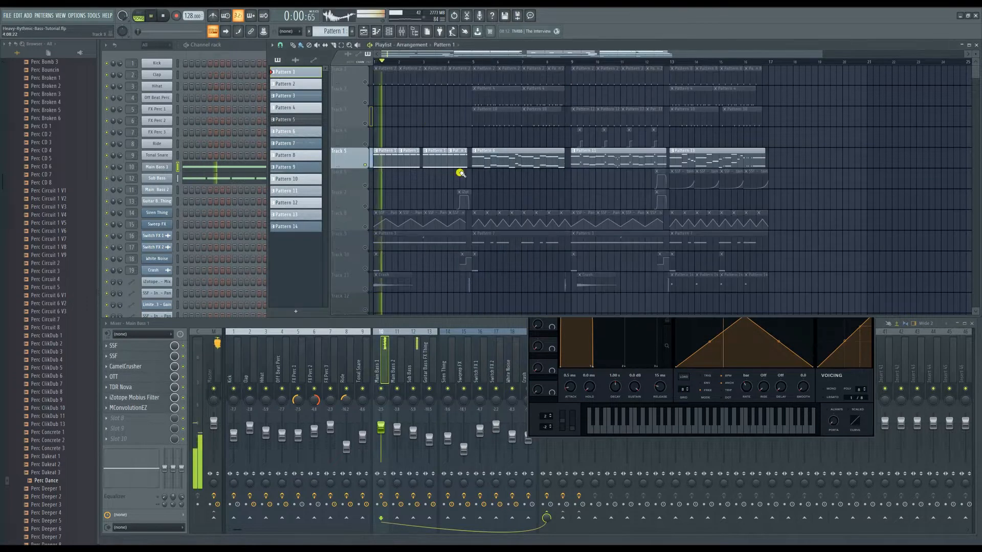
{"action": "left_click", "coordinate": [673, 395]}
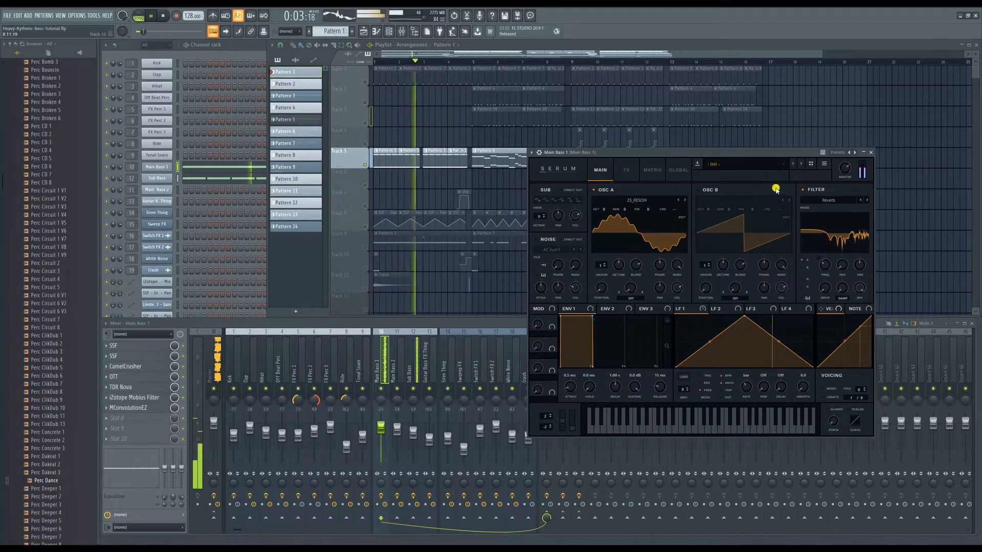
{"action": "key", "text": "space"}
{"action": "left_click", "coordinate": [874, 154]}
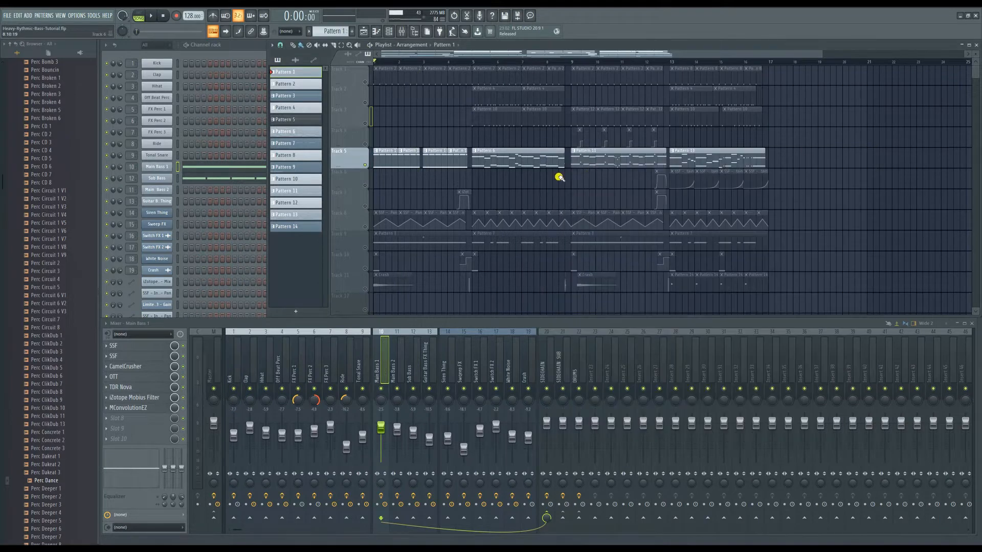
Select the Pattern 6 clip and listen to its bass while viewing the Main Bass 2 Serum patch.
{"action": "left_click", "coordinate": [528, 167]}
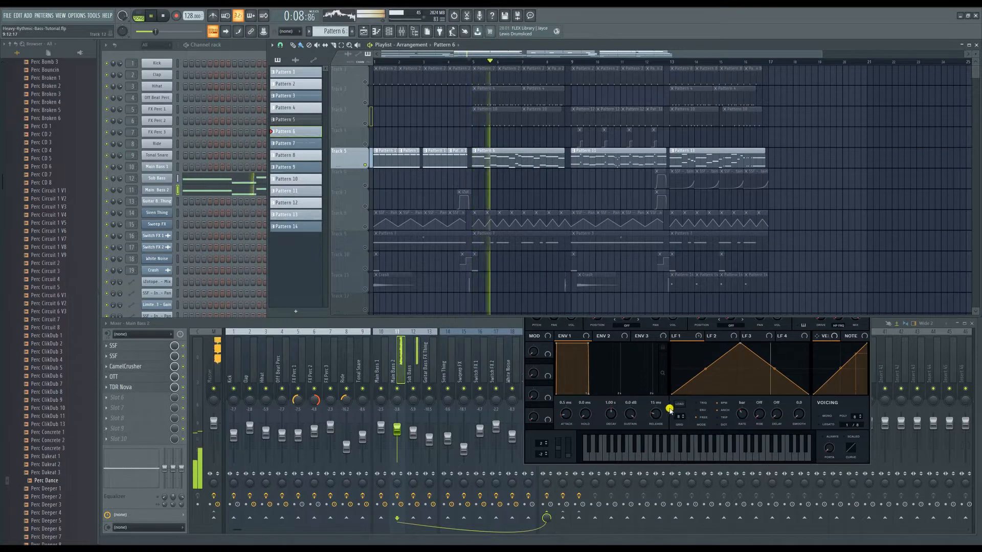
{"action": "left_click", "coordinate": [669, 410]}
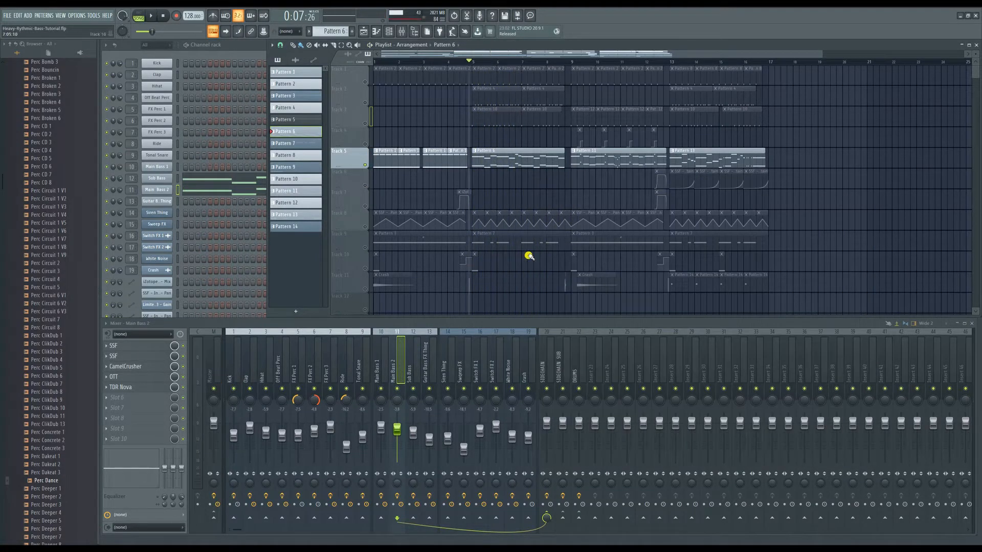
Examine the settings of both SSF filters on the Main Bass 2 mixer track, closing each one.
{"action": "left_click", "coordinate": [117, 345]}
{"action": "left_click", "coordinate": [370, 120]}
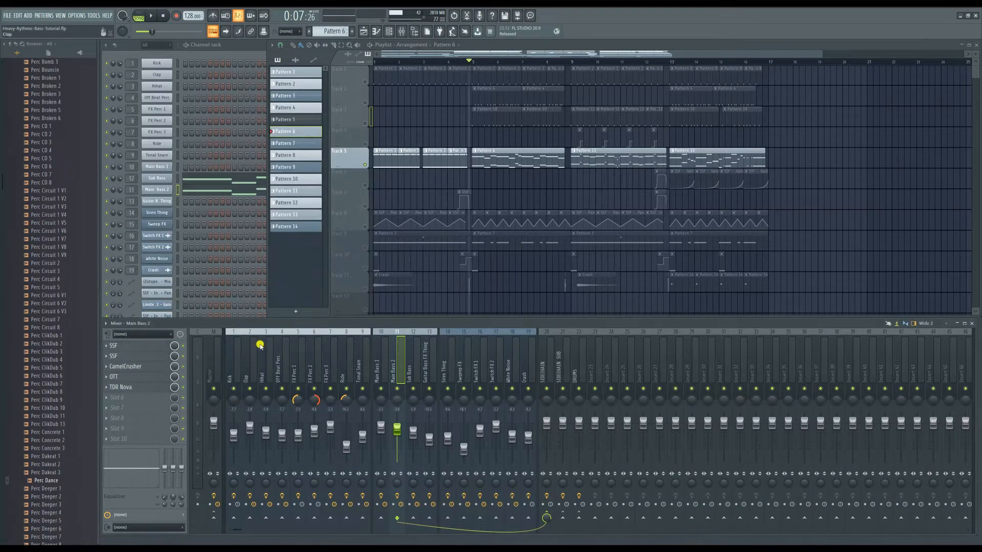
{"action": "left_click", "coordinate": [164, 356]}
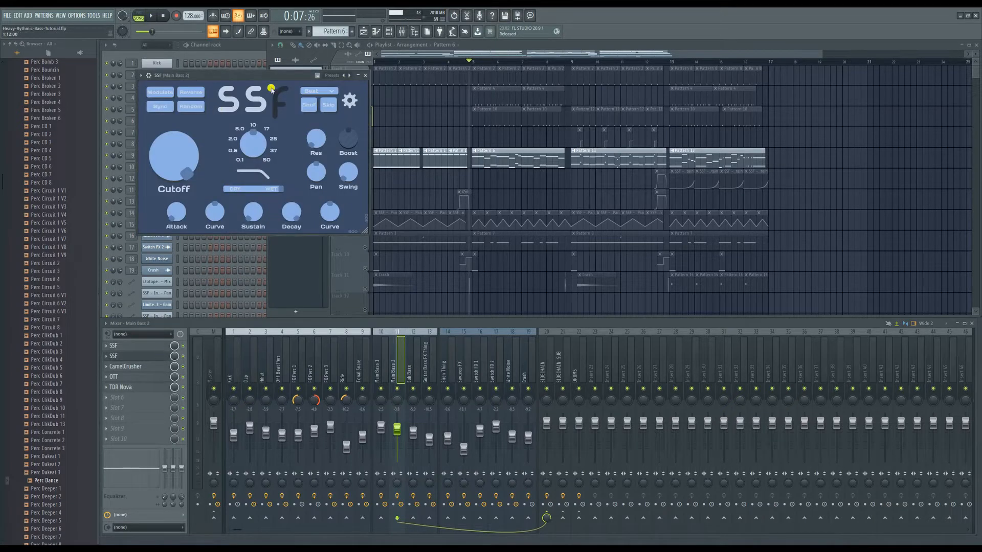
{"action": "left_click_drag", "start_coordinate": [301, 71], "coordinate": [544, 170]}
{"action": "left_click", "coordinate": [664, 184]}
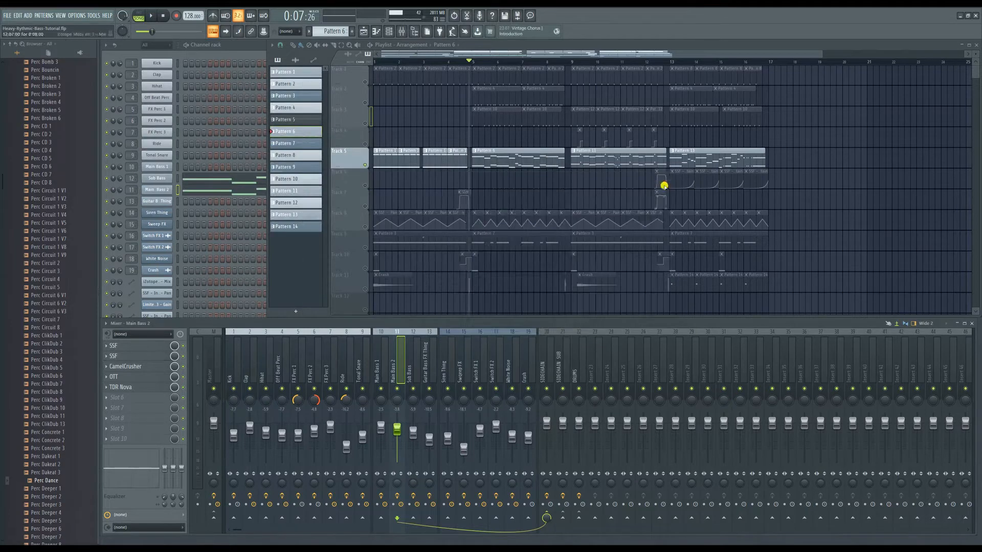
Open the first SSF filter on the Main Bass 1 mixer track and position its window over the playlist.
{"action": "left_click", "coordinate": [381, 359]}
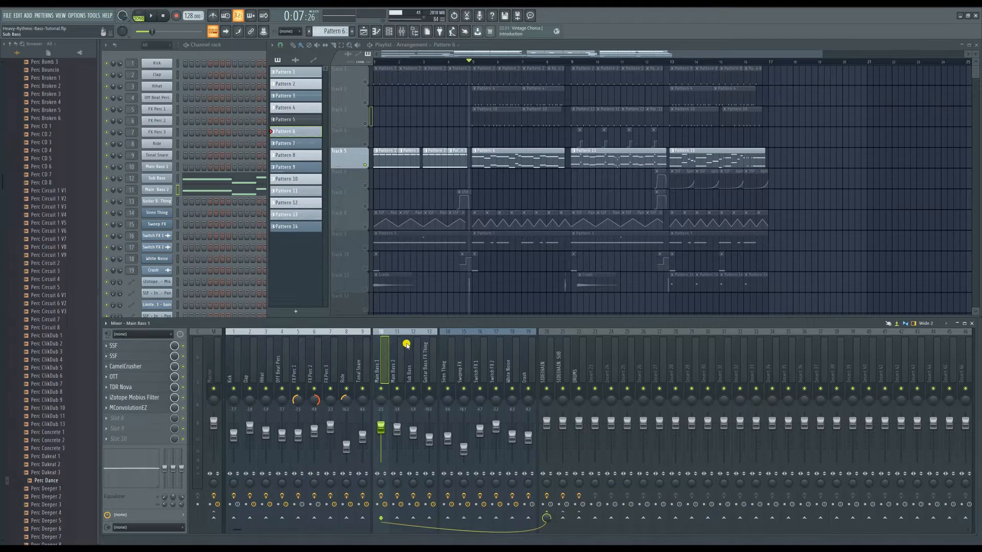
{"action": "left_click", "coordinate": [129, 349]}
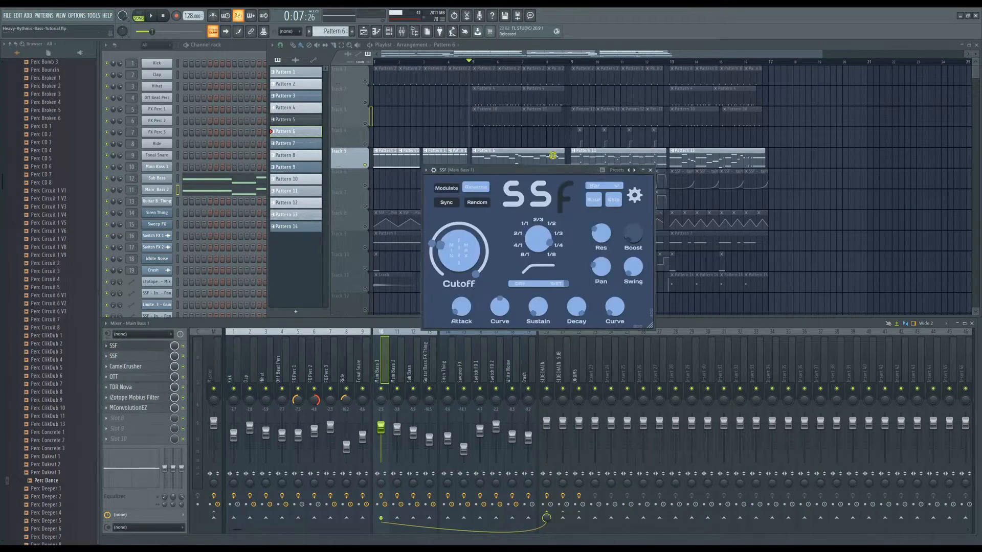
{"action": "left_click_drag", "start_coordinate": [569, 166], "coordinate": [711, 249]}
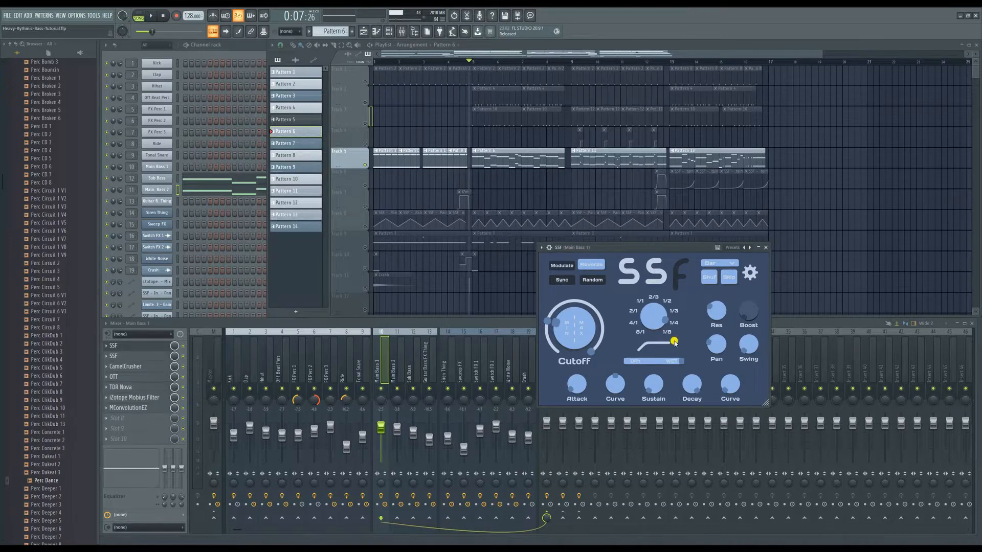
{"action": "left_click_drag", "start_coordinate": [632, 251], "coordinate": [560, 188]}
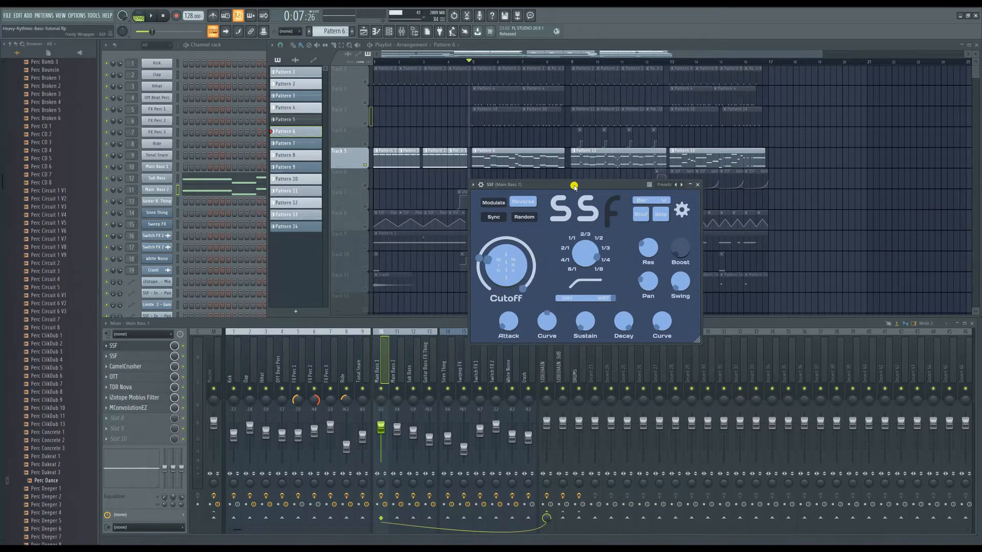
{"action": "left_click_drag", "start_coordinate": [574, 187], "coordinate": [577, 213]}
Play Pattern 1 on its own with the Main Bass 1 SSF filter open, stop playback, and close the filter.
{"action": "left_click", "coordinate": [152, 15]}
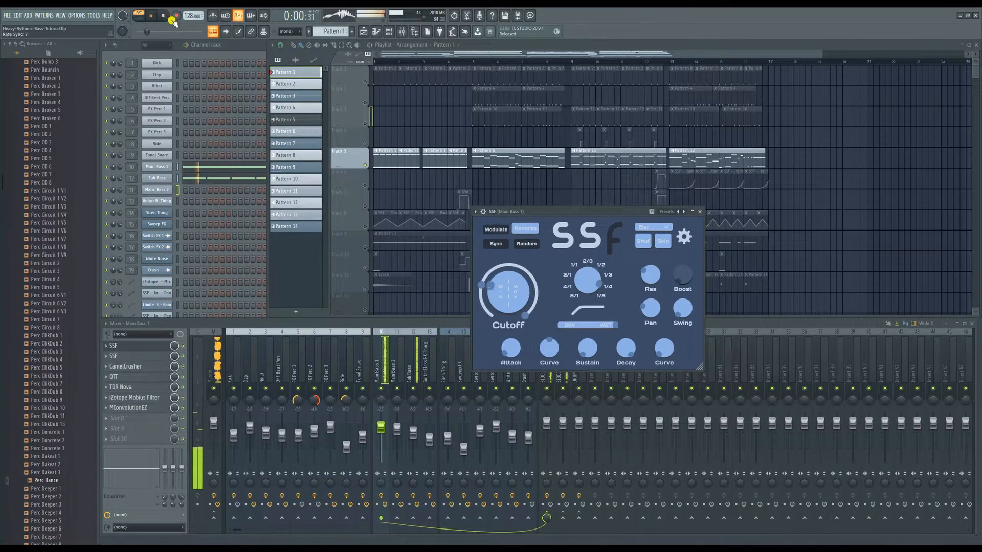
{"action": "key", "text": "space"}
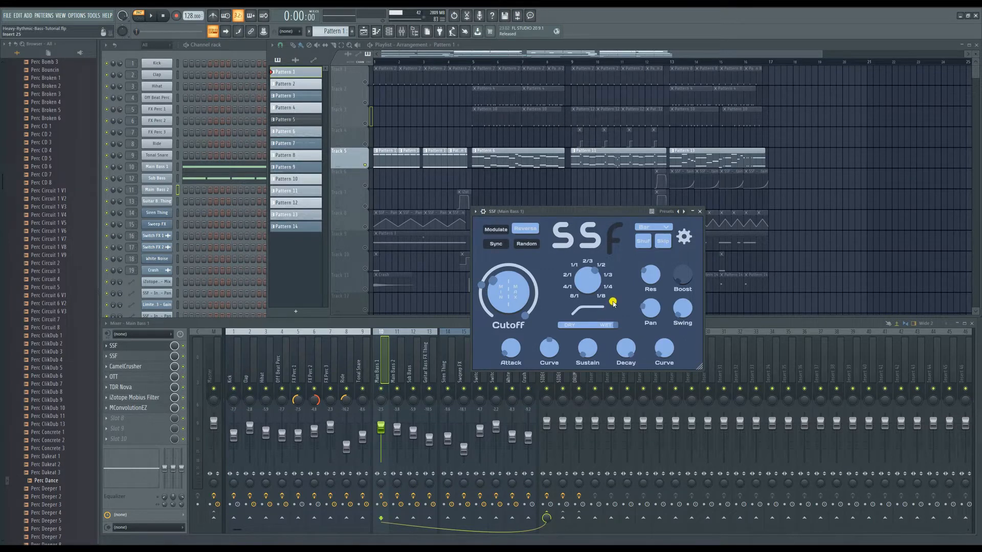
{"action": "key", "text": "Escape"}
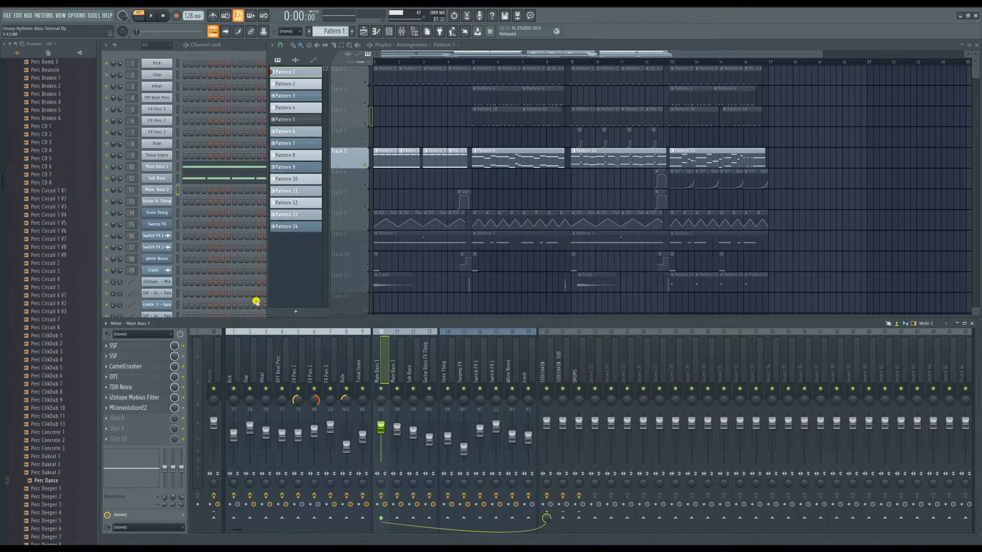
Toggle the first SSF slot on Main Bass 1 and play Pattern 1 to hear the filter's effect.
{"action": "left_click", "coordinate": [184, 346]}
{"action": "key", "text": "space"}
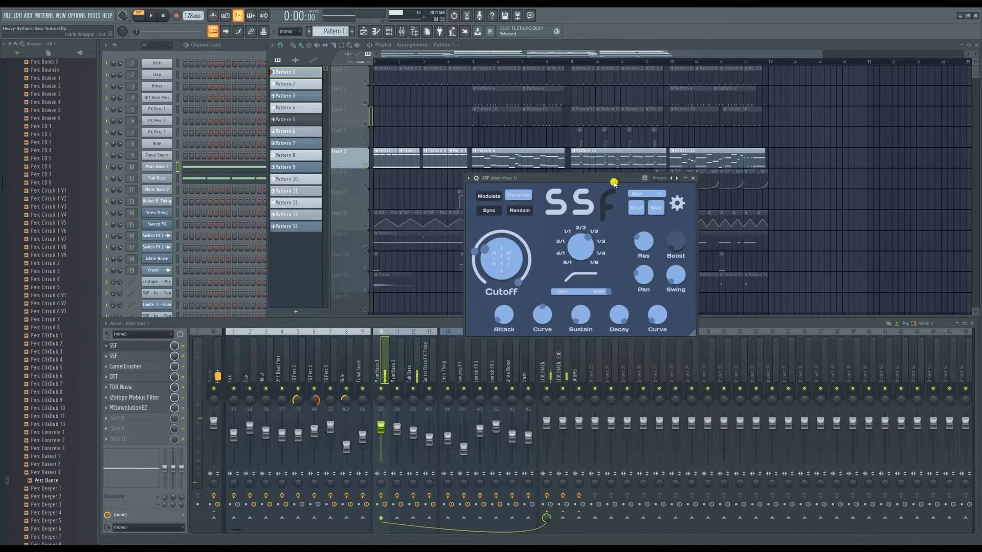
{"action": "key", "text": "space"}
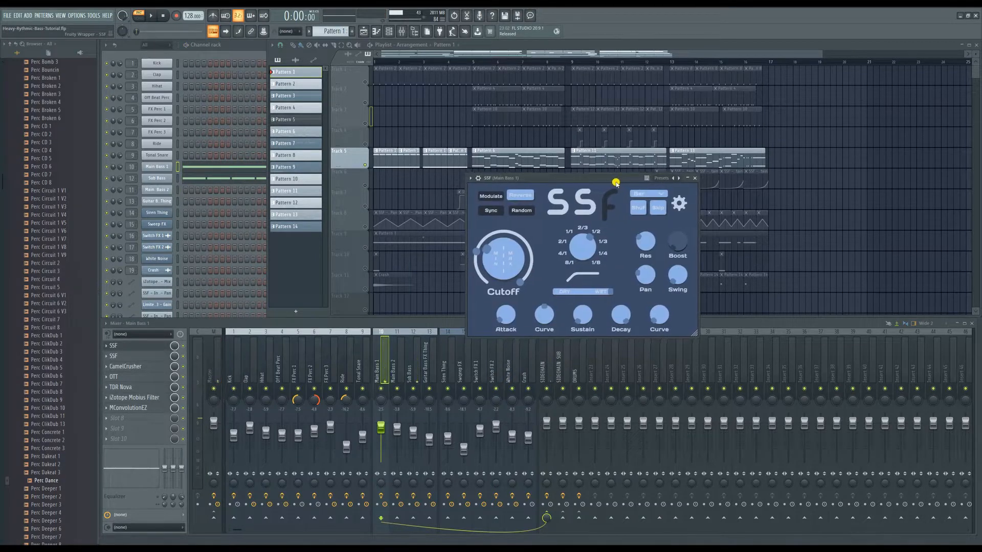
{"action": "left_click_drag", "start_coordinate": [618, 179], "coordinate": [620, 158]}
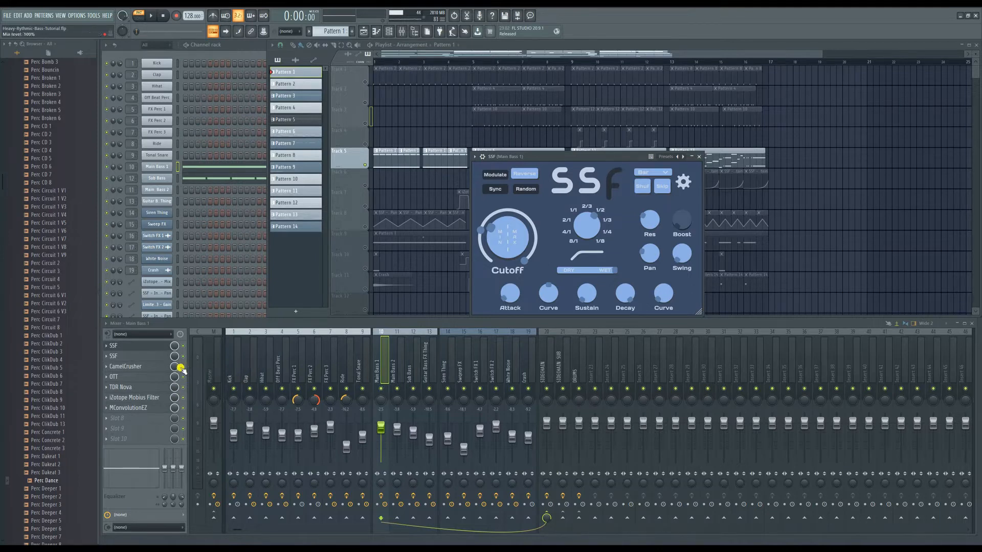
Inspect CamelCrusher on the Main Bass 1 mixer track, close it, and audition Pattern 1 to judge the distortion.
{"action": "left_click", "coordinate": [151, 367]}
{"action": "left_click_drag", "start_coordinate": [566, 228], "coordinate": [403, 170]}
{"action": "mouse_move", "coordinate": [565, 159]}
{"action": "left_mouse_down"}
{"action": "mouse_move", "coordinate": [555, 156]}
{"action": "mouse_move", "coordinate": [579, 148]}
{"action": "mouse_move", "coordinate": [568, 147]}
{"action": "left_mouse_up"}
{"action": "left_click", "coordinate": [461, 169]}
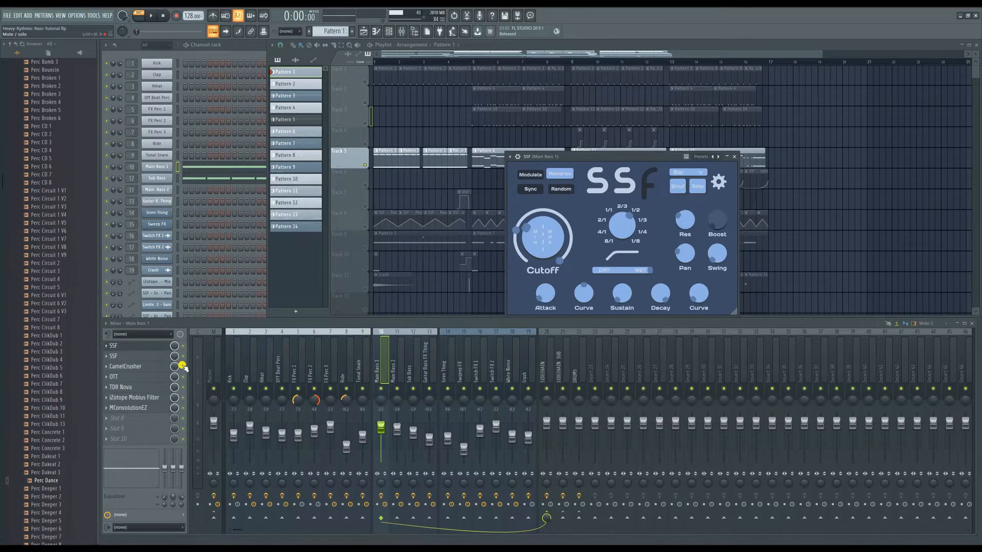
{"action": "left_click", "coordinate": [151, 16]}
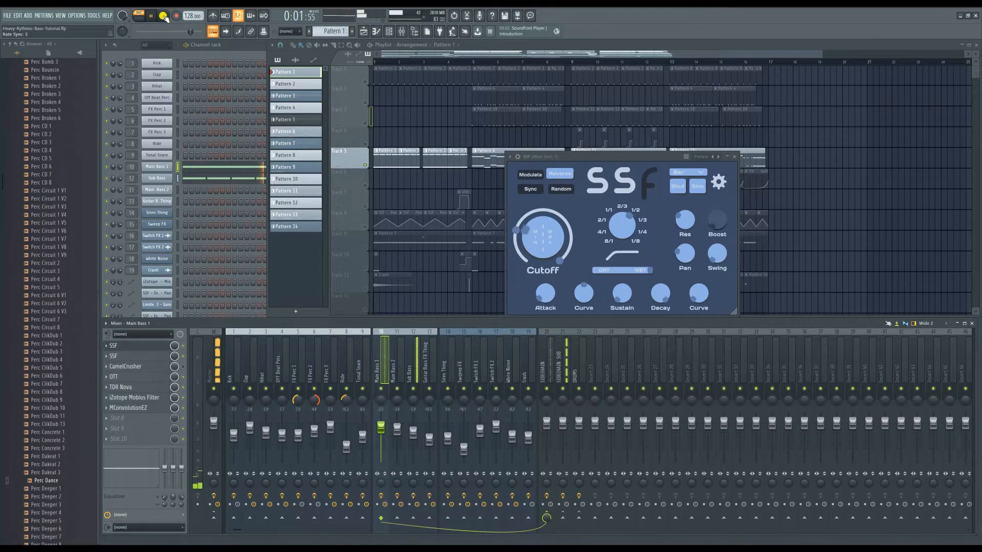
{"action": "left_click", "coordinate": [163, 16]}
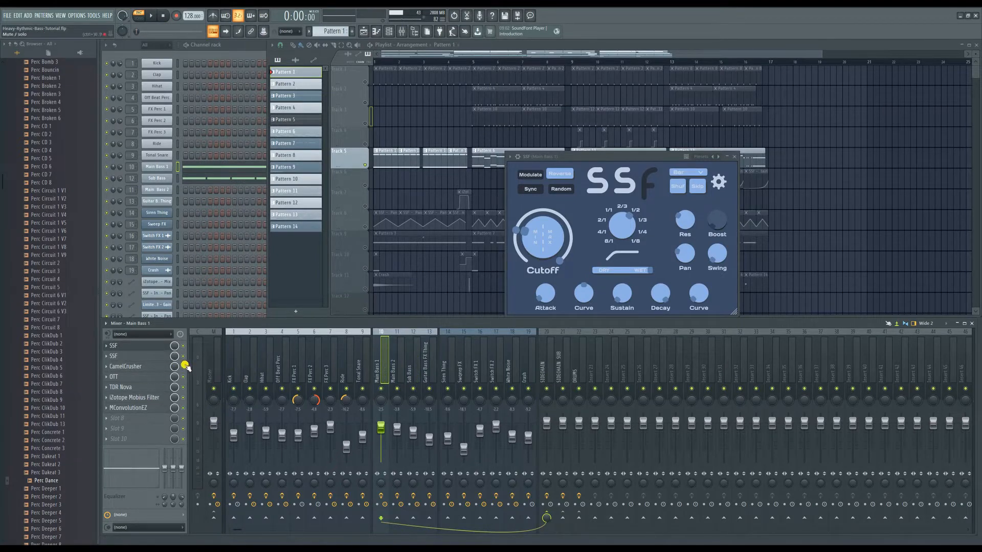
Review the CamelCrusher settings on Main Bass 1 once more, closing both CamelCrusher and the SSF filter.
{"action": "left_click", "coordinate": [150, 367]}
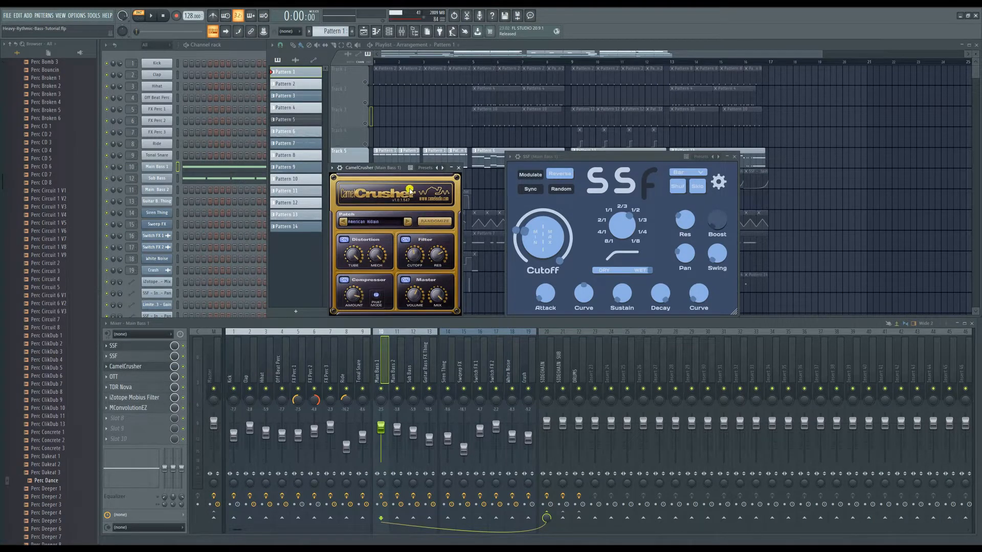
{"action": "left_click", "coordinate": [458, 168]}
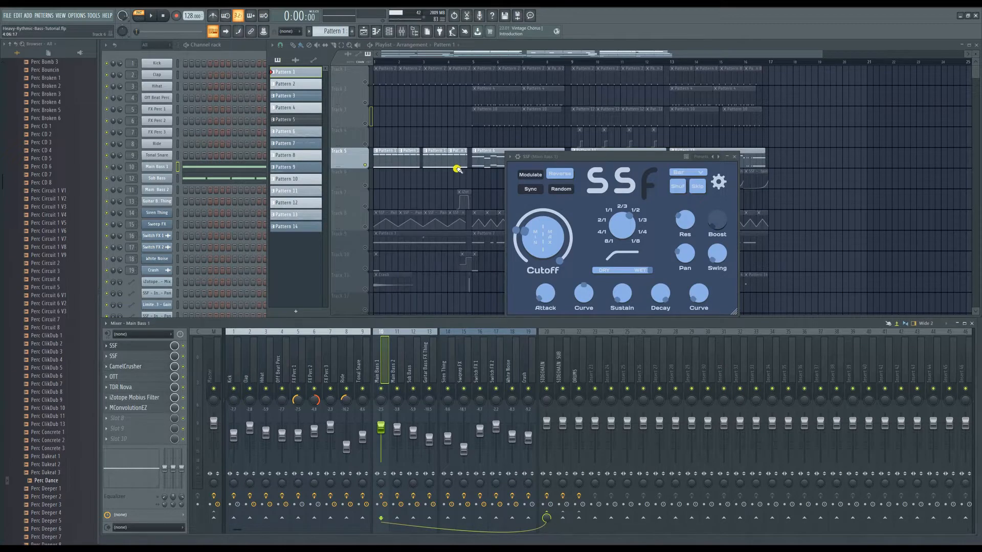
{"action": "left_click_drag", "start_coordinate": [595, 157], "coordinate": [421, 153]}
{"action": "mouse_move", "coordinate": [492, 156]}
{"action": "left_mouse_down"}
{"action": "mouse_move", "coordinate": [501, 160]}
{"action": "mouse_move", "coordinate": [490, 157]}
{"action": "left_mouse_up"}
{"action": "left_click", "coordinate": [558, 153]}
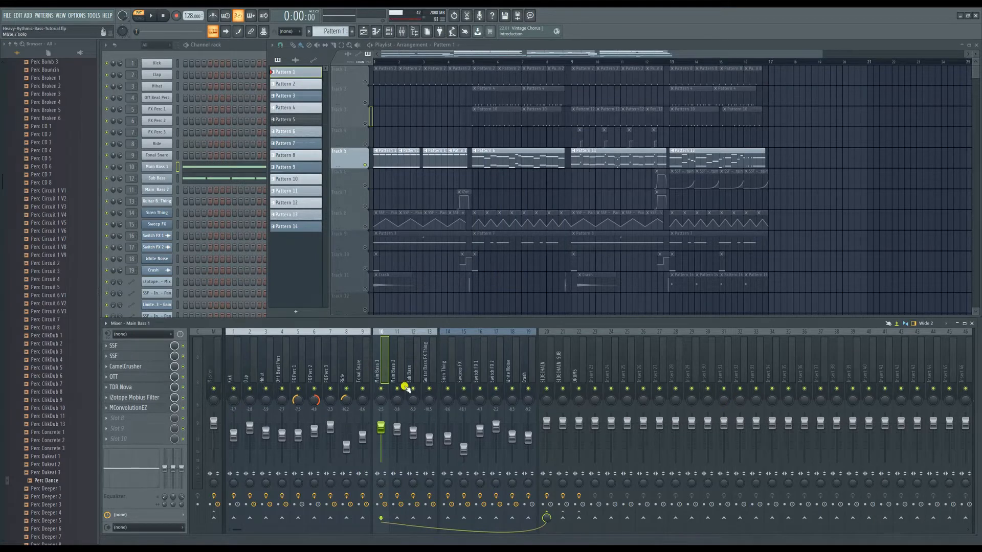
Select the Main Bass 2 mixer track and the Pattern 6 clip, and open the first SSF filter clear of the clip.
{"action": "left_click", "coordinate": [397, 369]}
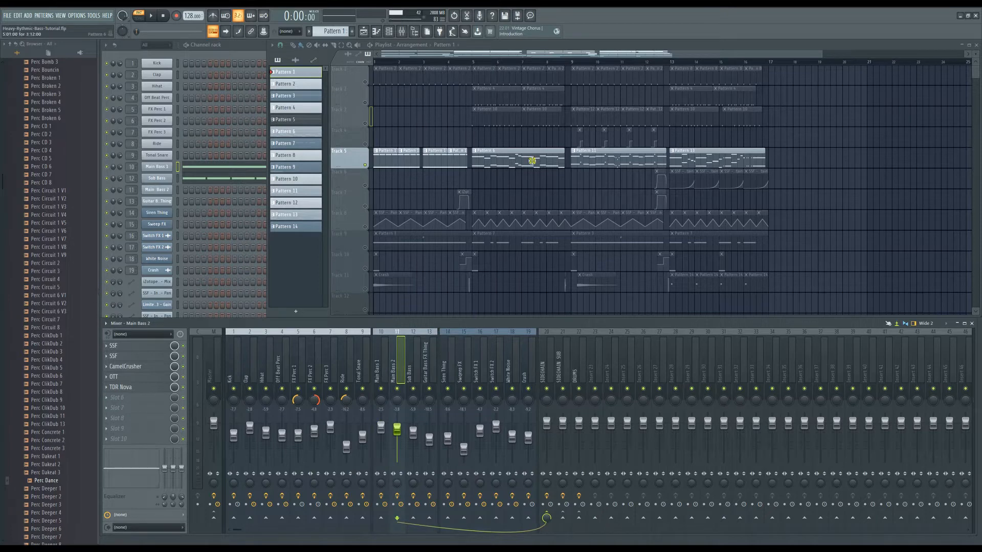
{"action": "left_click", "coordinate": [515, 156]}
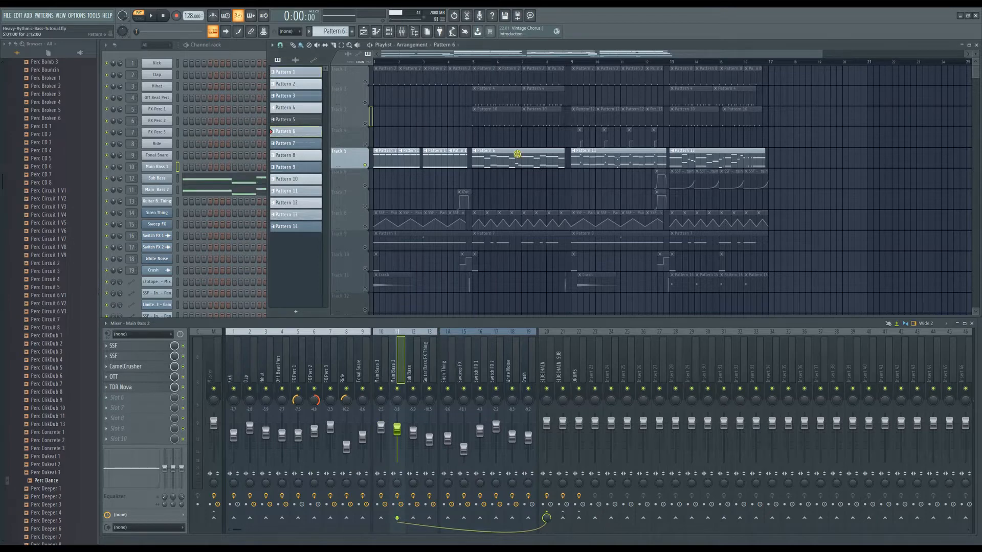
{"action": "left_click", "coordinate": [160, 346]}
{"action": "left_click_drag", "start_coordinate": [236, 118], "coordinate": [602, 143]}
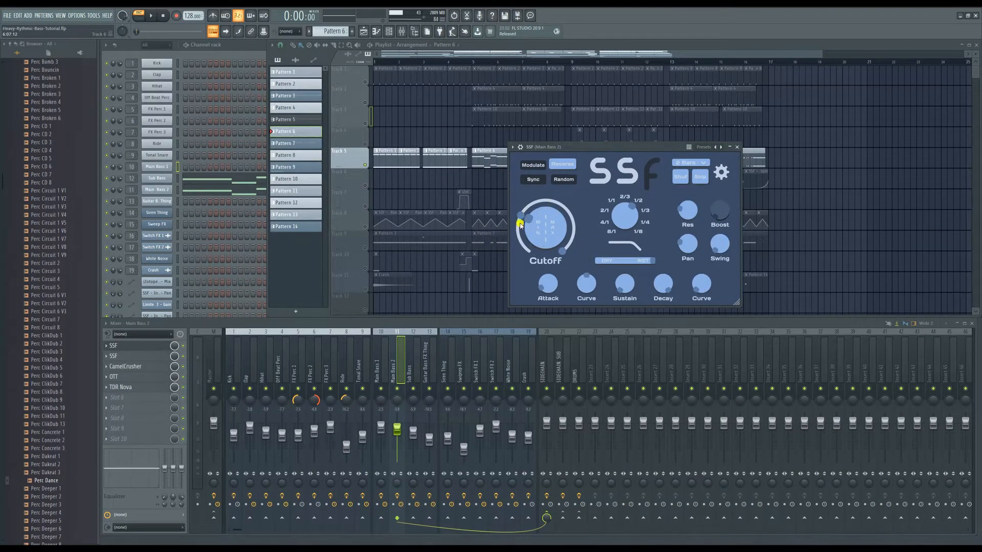
Compare the first SSF filter on Main Bass 1 with the one on Main Bass 2, keeping the Main Bass 2 filter open.
{"action": "left_click", "coordinate": [377, 366]}
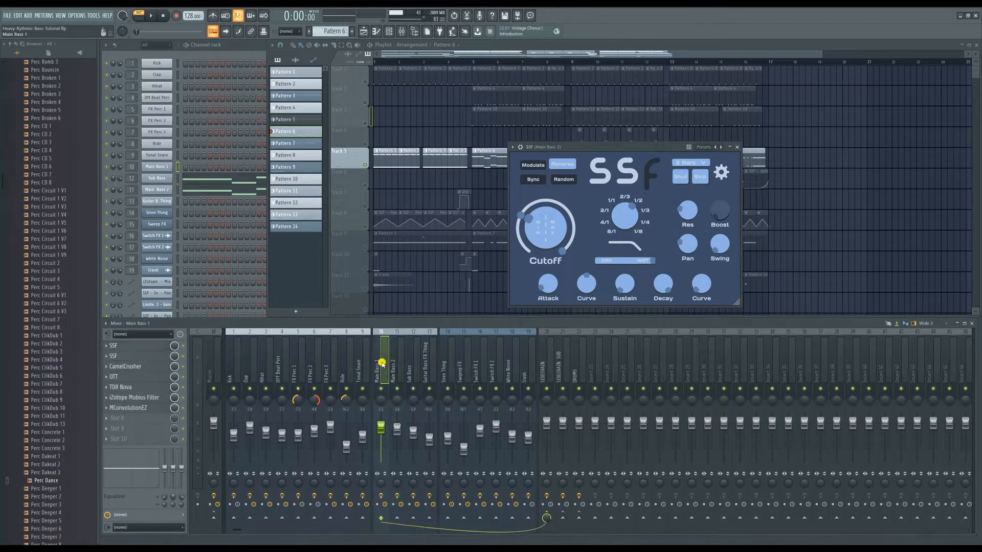
{"action": "left_click", "coordinate": [124, 347]}
{"action": "left_click_drag", "start_coordinate": [447, 148], "coordinate": [404, 159]}
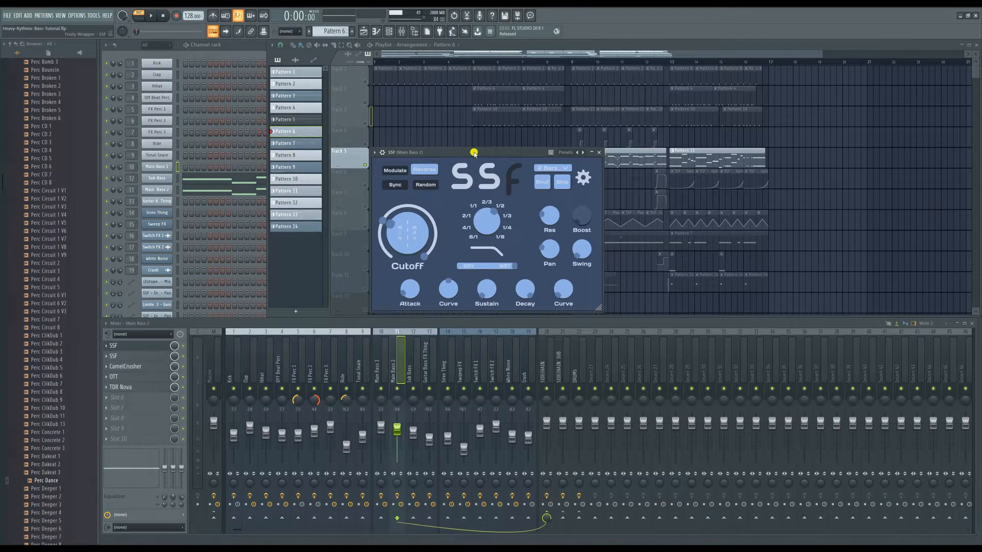
{"action": "left_click_drag", "start_coordinate": [475, 153], "coordinate": [589, 198]}
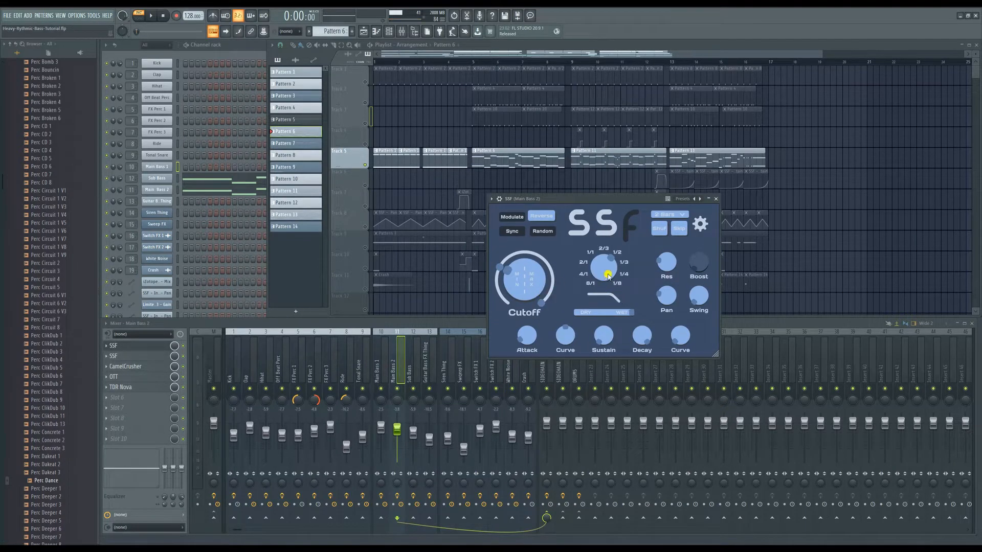
{"action": "left_click_drag", "start_coordinate": [639, 198], "coordinate": [737, 176]}
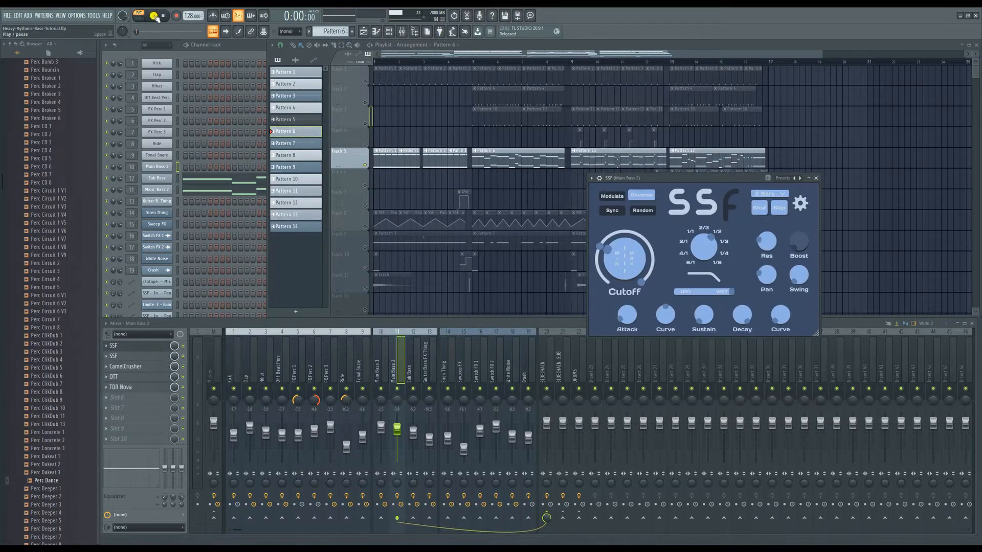
Play Pattern 6 before and after toggling the first SSF slot on Main Bass 2 to hear the filter's effect.
{"action": "left_click", "coordinate": [154, 17]}
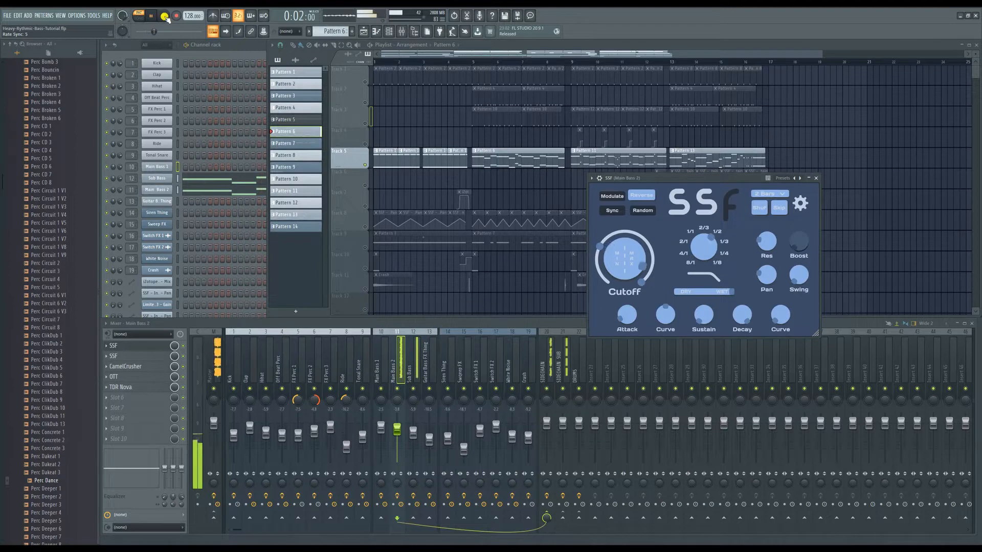
{"action": "left_click", "coordinate": [164, 17]}
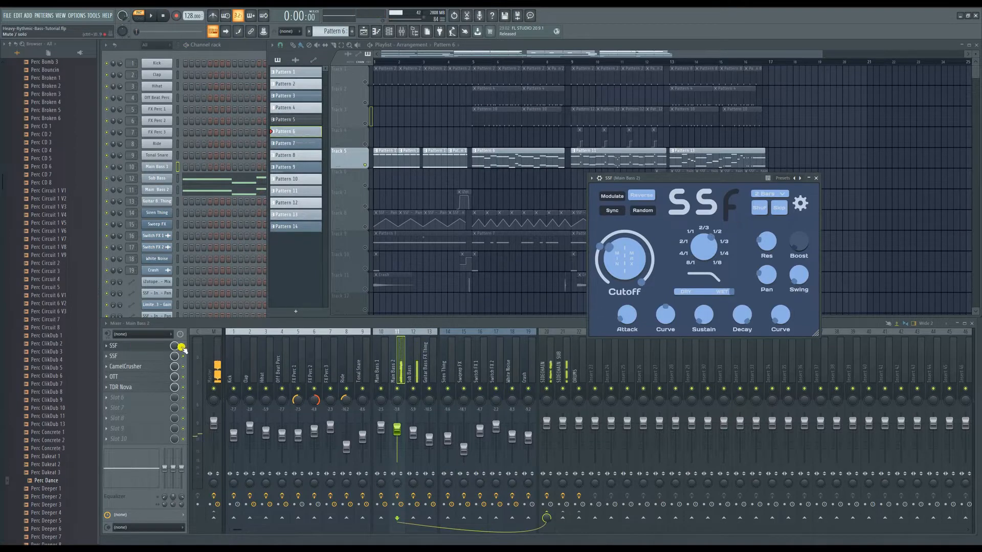
{"action": "left_click", "coordinate": [182, 348]}
{"action": "left_click", "coordinate": [152, 16]}
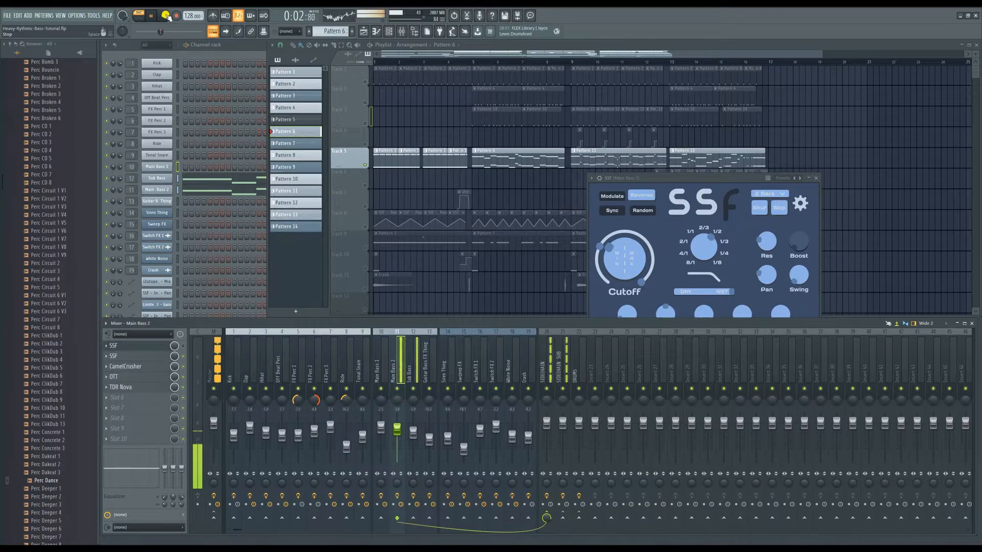
{"action": "left_click", "coordinate": [164, 16]}
{"action": "left_click_drag", "start_coordinate": [726, 181], "coordinate": [712, 159]}
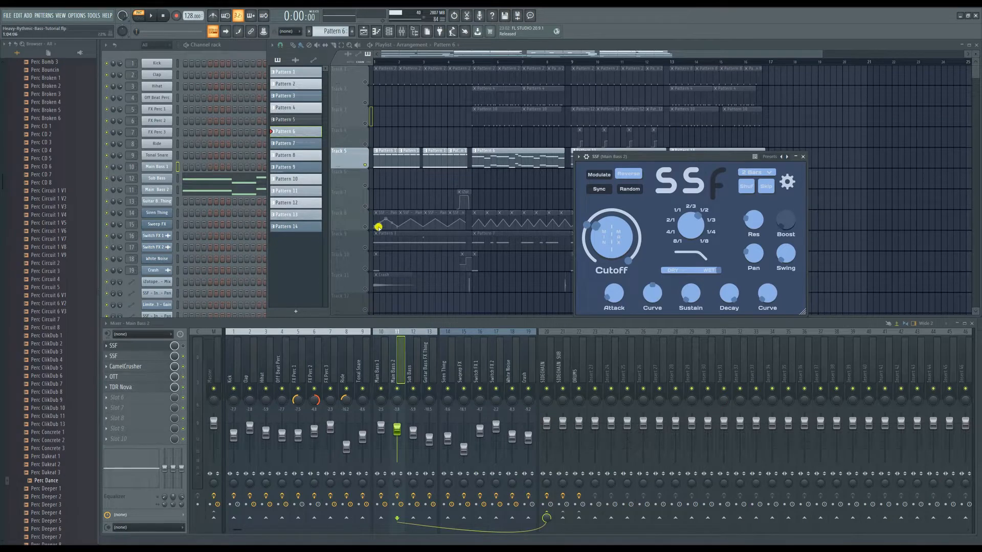
Unmute Track 8 and play the arrangement with the first Main Bass 1 SSF filter open, stopping playback and closing the filter.
{"action": "left_click", "coordinate": [367, 230]}
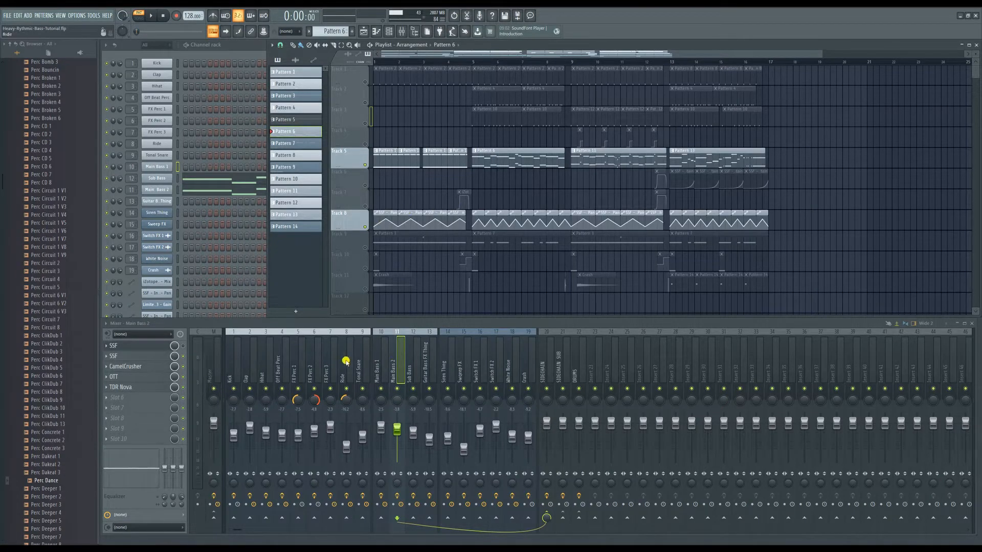
{"action": "left_click", "coordinate": [381, 362]}
{"action": "left_click", "coordinate": [162, 346]}
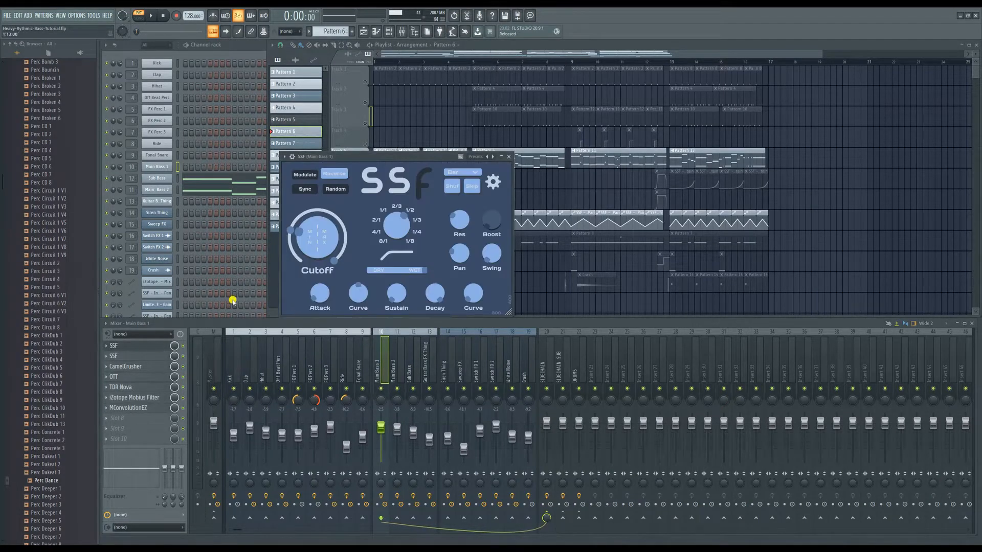
{"action": "left_click_drag", "start_coordinate": [416, 159], "coordinate": [610, 220]}
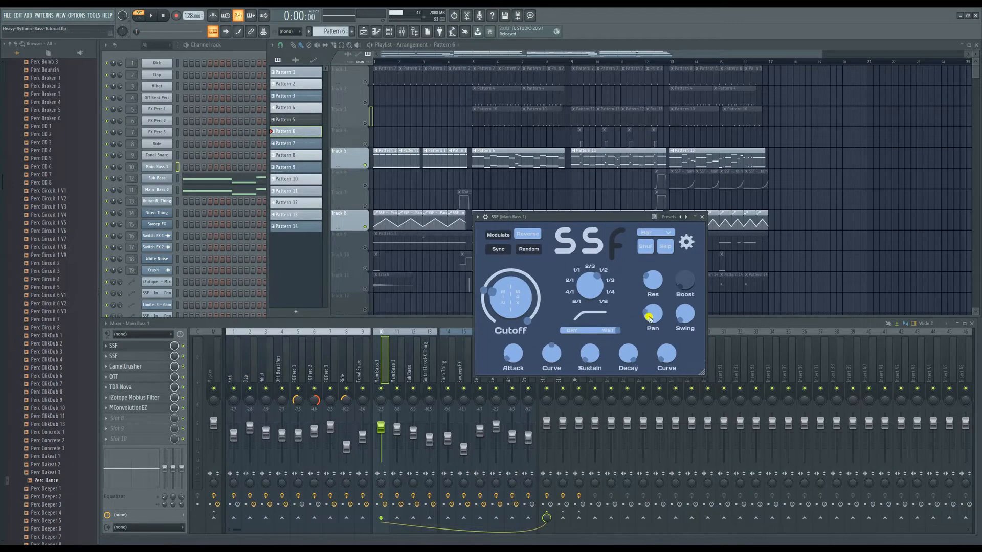
{"action": "key", "text": "space"}
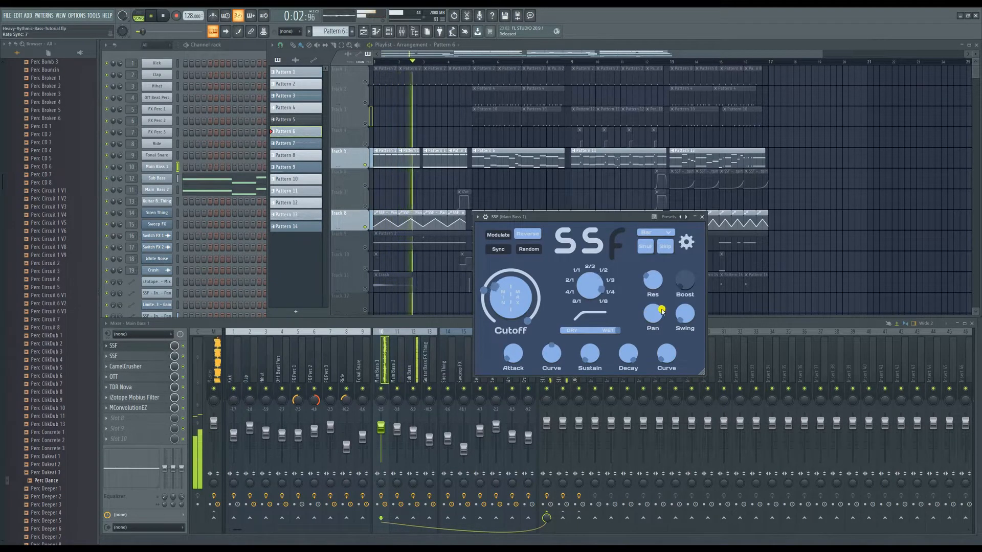
{"action": "key", "text": "space"}
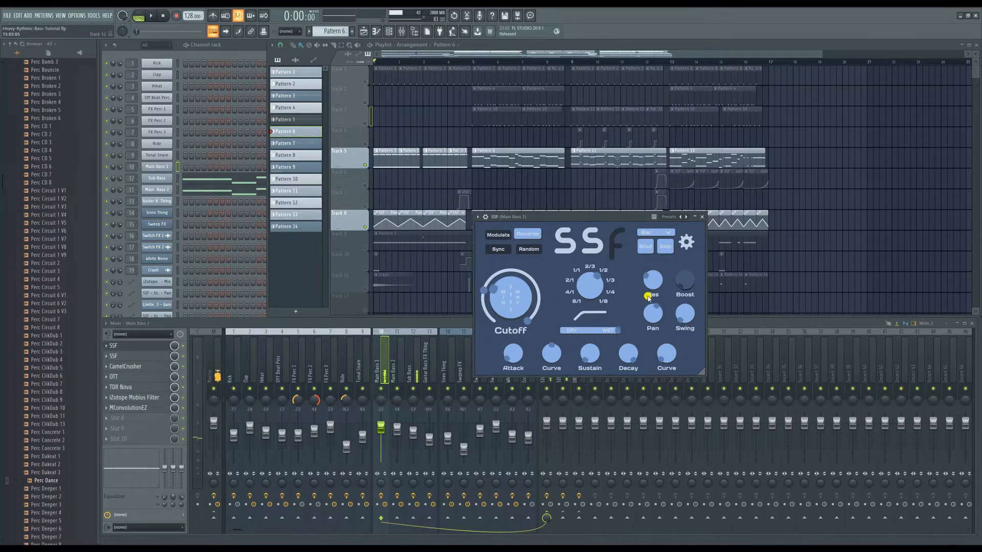
{"action": "left_click", "coordinate": [702, 217]}
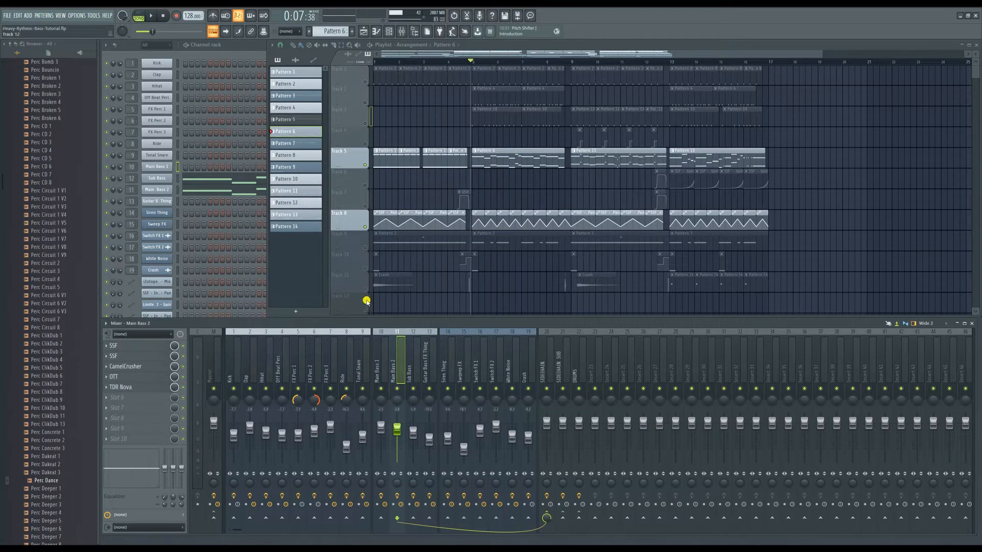
Inspect the first SSF filter's settings on Main Bass 2 twice, closing its window each time.
{"action": "left_click", "coordinate": [151, 347]}
{"action": "left_click_drag", "start_coordinate": [800, 143], "coordinate": [709, 176]}
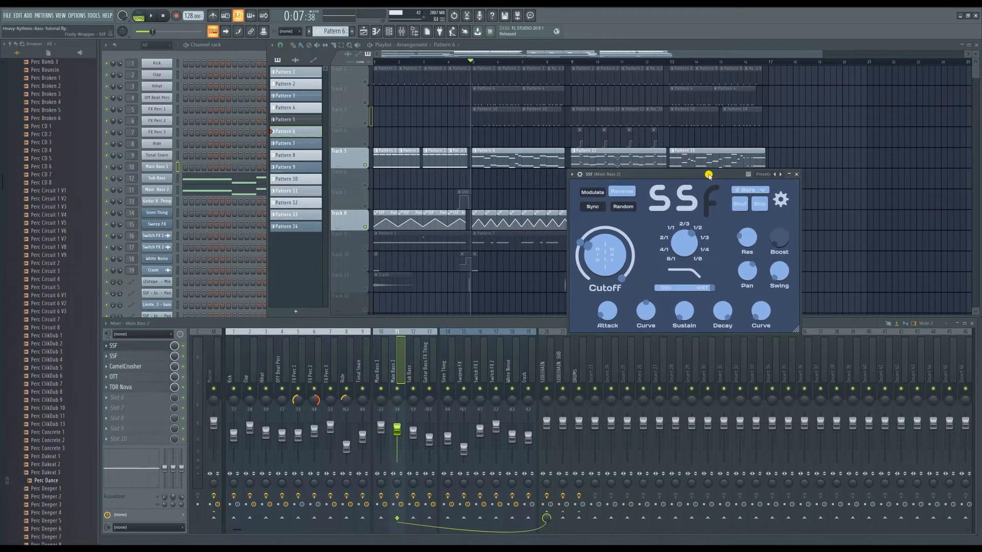
{"action": "left_click", "coordinate": [796, 175]}
{"action": "left_click", "coordinate": [161, 350]}
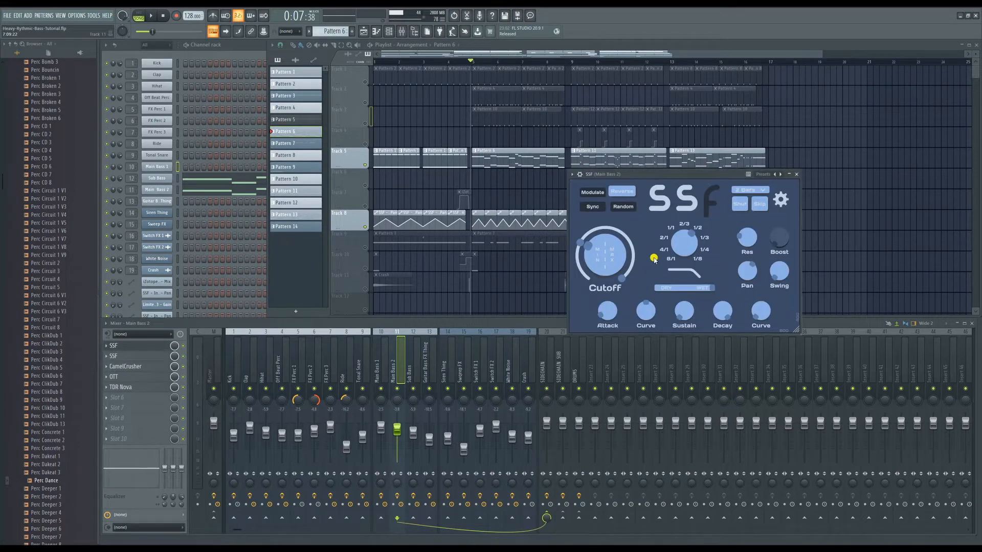
{"action": "mouse_move", "coordinate": [704, 175]}
{"action": "left_mouse_down"}
{"action": "mouse_move", "coordinate": [728, 171]}
{"action": "mouse_move", "coordinate": [713, 177]}
{"action": "left_mouse_up"}
{"action": "left_click", "coordinate": [805, 176]}
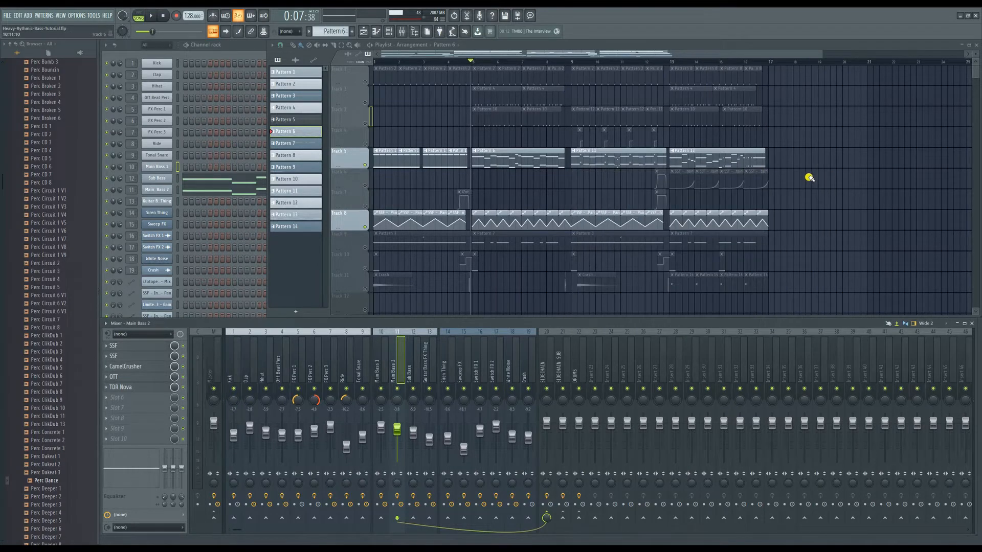
Play the arrangement from bar 9 through the automated filter sections, stop, and review the automation clips in the playlist.
{"action": "mouse_move", "coordinate": [571, 61]}
{"action": "left_mouse_down"}
{"action": "mouse_move", "coordinate": [642, 94]}
{"action": "mouse_move", "coordinate": [571, 100]}
{"action": "left_mouse_up"}
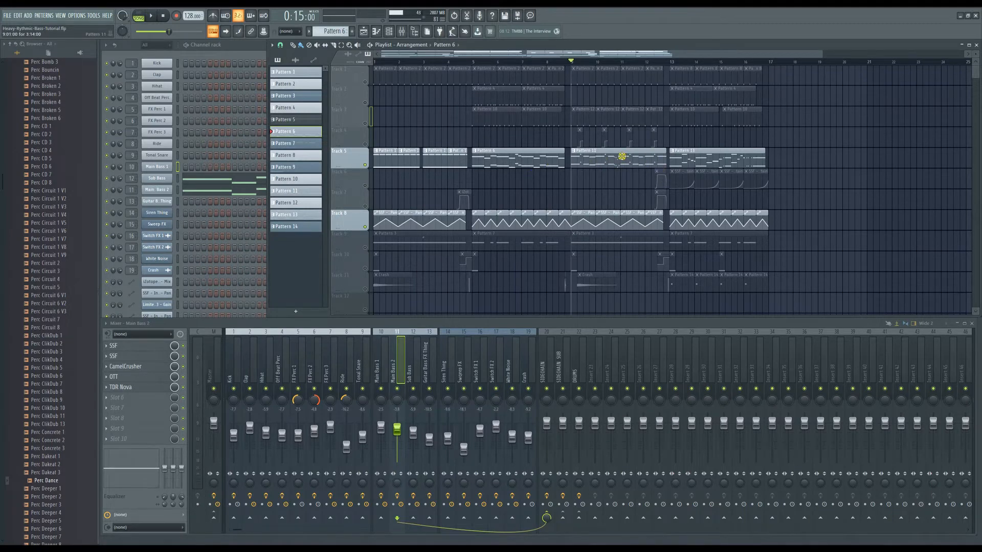
{"action": "key", "text": "space"}
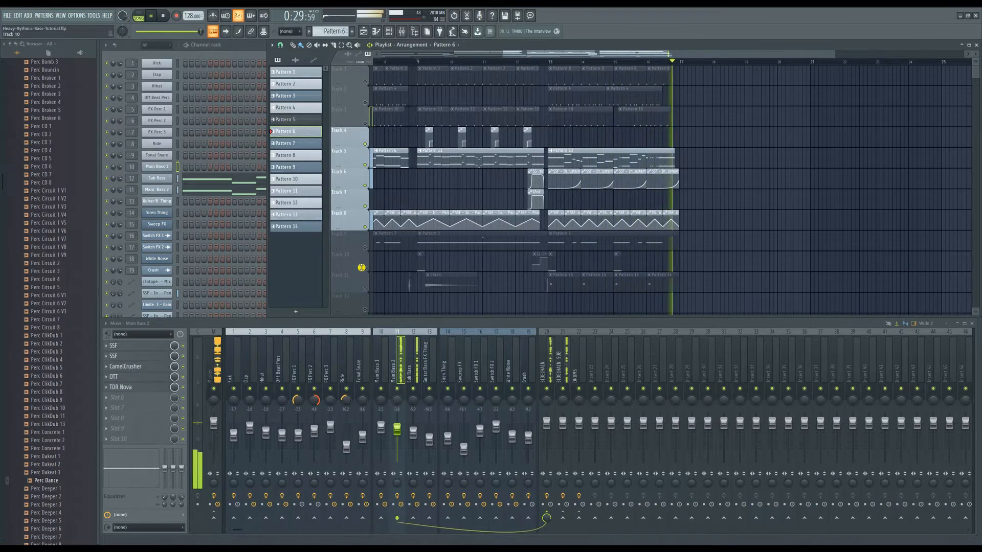
{"action": "key", "text": "space"}
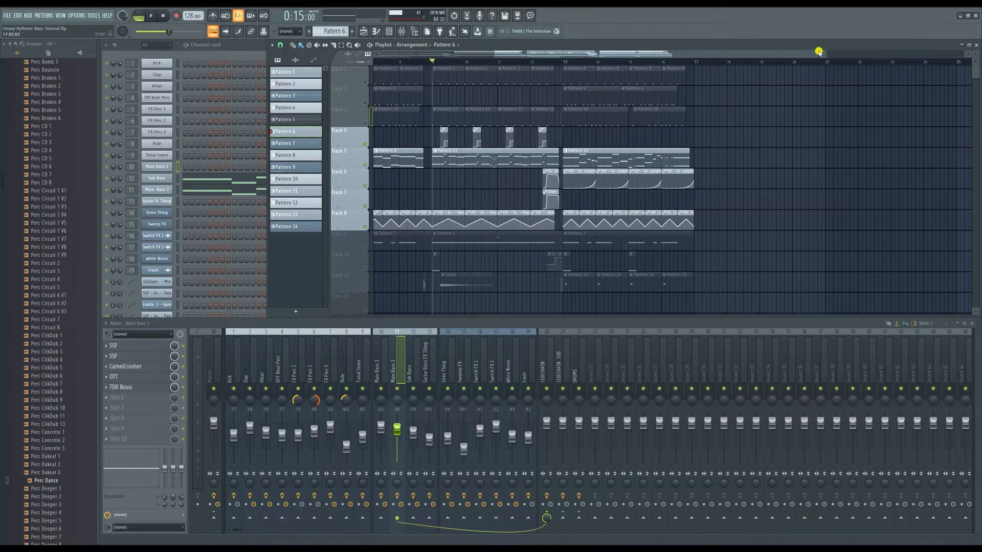
{"action": "left_click_drag", "start_coordinate": [825, 53], "coordinate": [683, 53]}
{"action": "left_click_drag", "start_coordinate": [726, 124], "coordinate": [634, 122]}
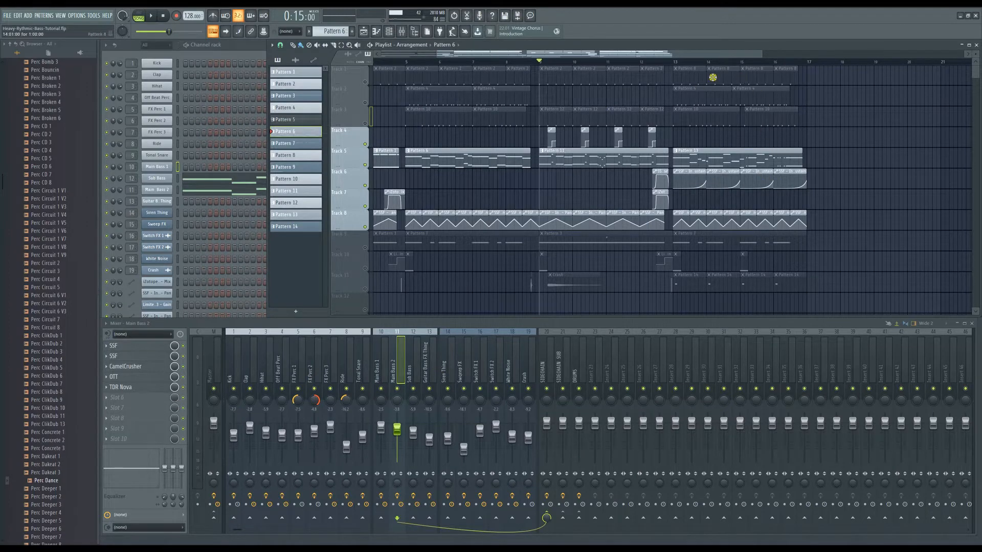
{"action": "left_click_drag", "start_coordinate": [723, 54], "coordinate": [739, 67]}
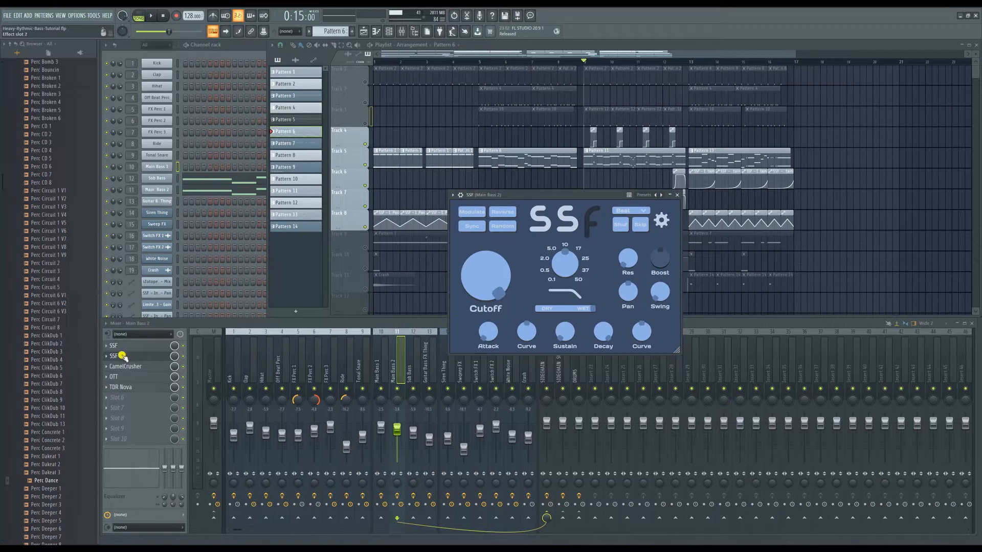
Compare both SSF filters on Main Bass 2 side by side, toggle the first SSF slot, and close its window.
{"action": "left_click_drag", "start_coordinate": [571, 194], "coordinate": [758, 171]}
{"action": "left_click_drag", "start_coordinate": [524, 180], "coordinate": [544, 171]}
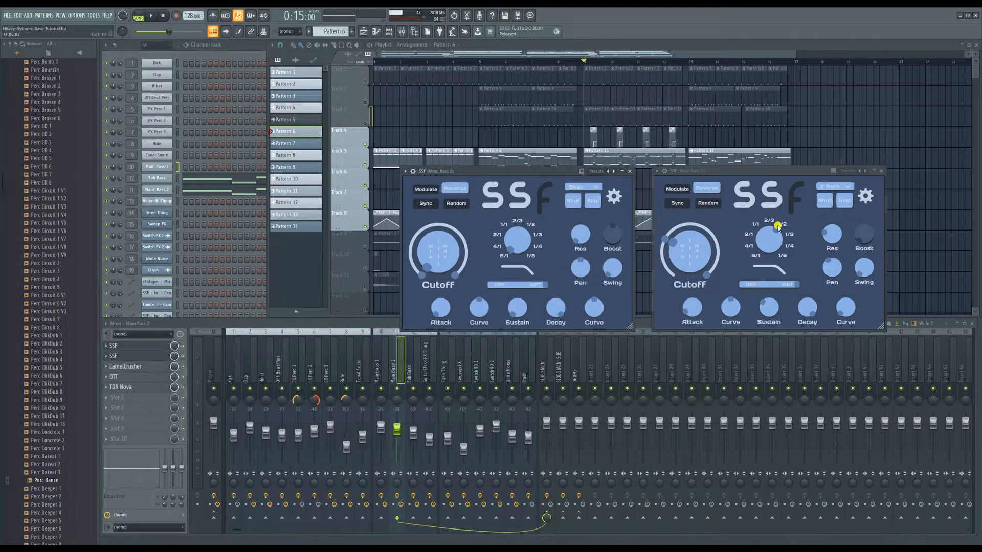
{"action": "left_click_drag", "start_coordinate": [572, 173], "coordinate": [498, 231]}
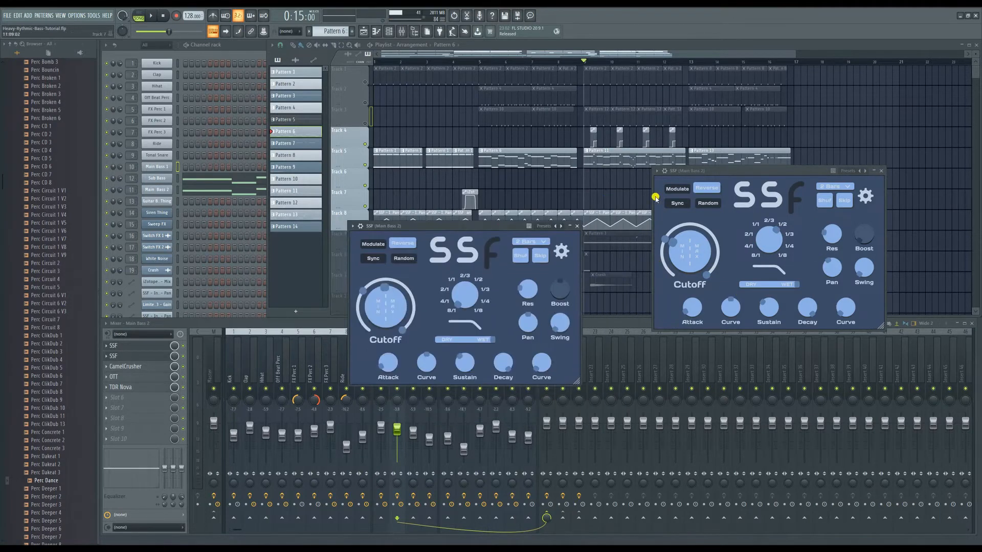
{"action": "left_click", "coordinate": [184, 346]}
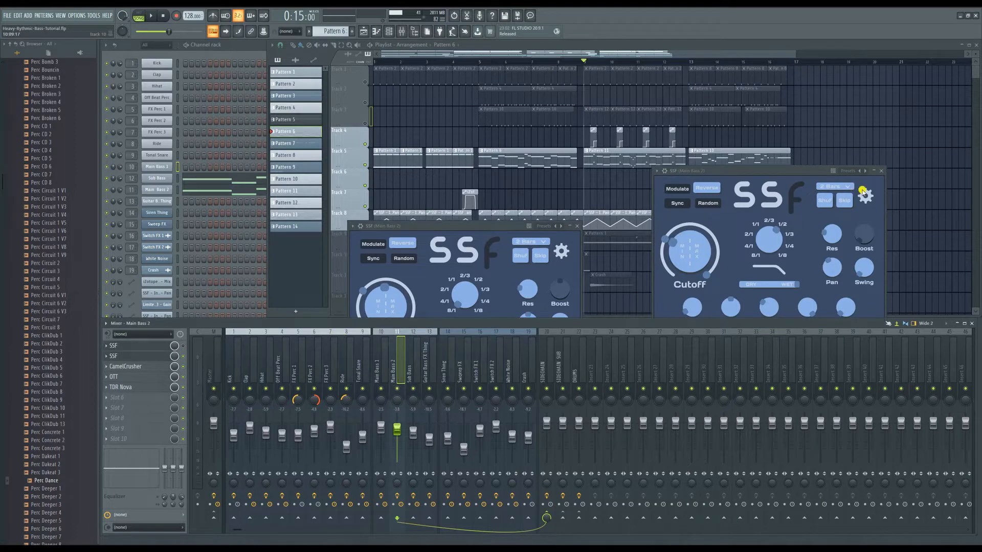
{"action": "left_click", "coordinate": [884, 171]}
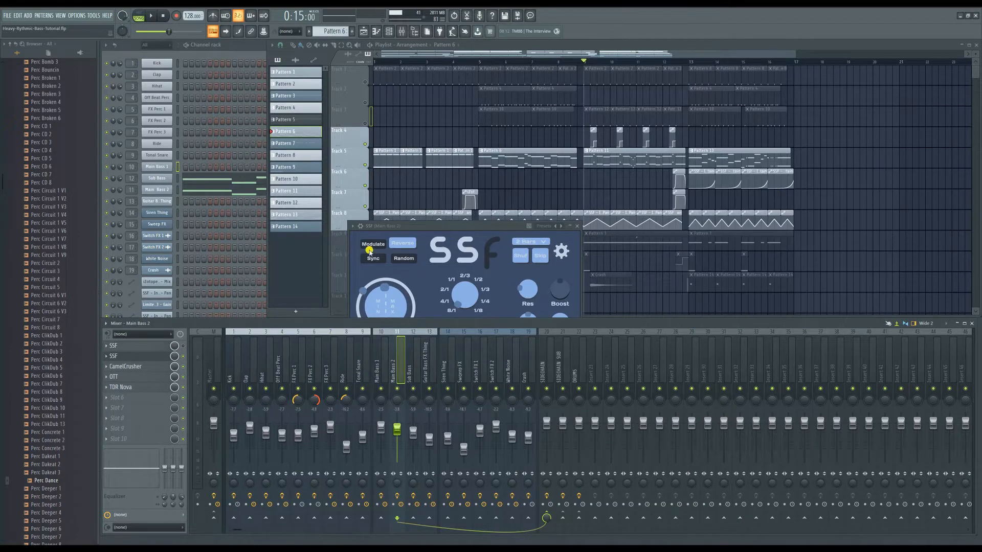
Bring the second SSF filter on Main Bass 2 fully into view and examine its cutoff, rate and envelope settings.
{"action": "left_click", "coordinate": [484, 225]}
{"action": "left_click_drag", "start_coordinate": [483, 226], "coordinate": [446, 158]}
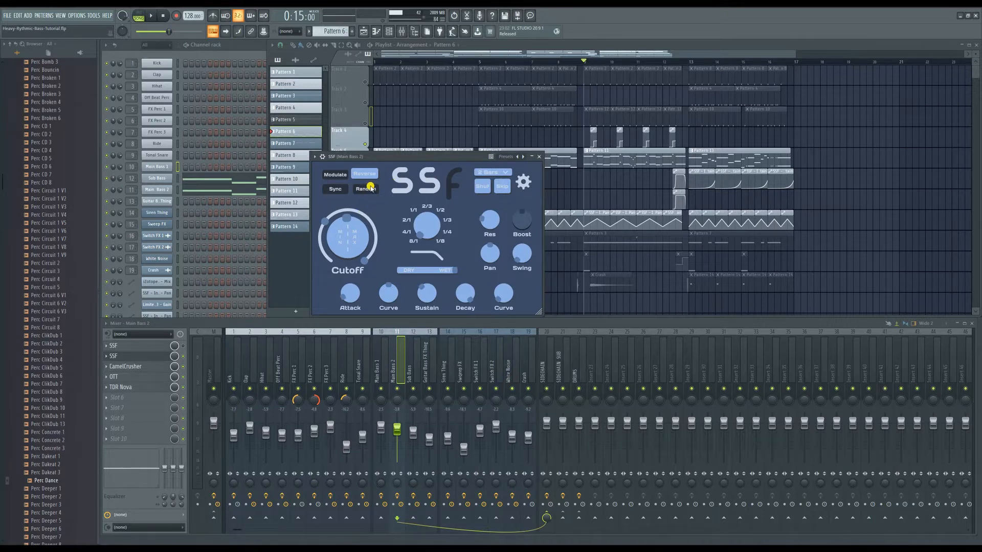
{"action": "left_click_drag", "start_coordinate": [505, 154], "coordinate": [524, 150]}
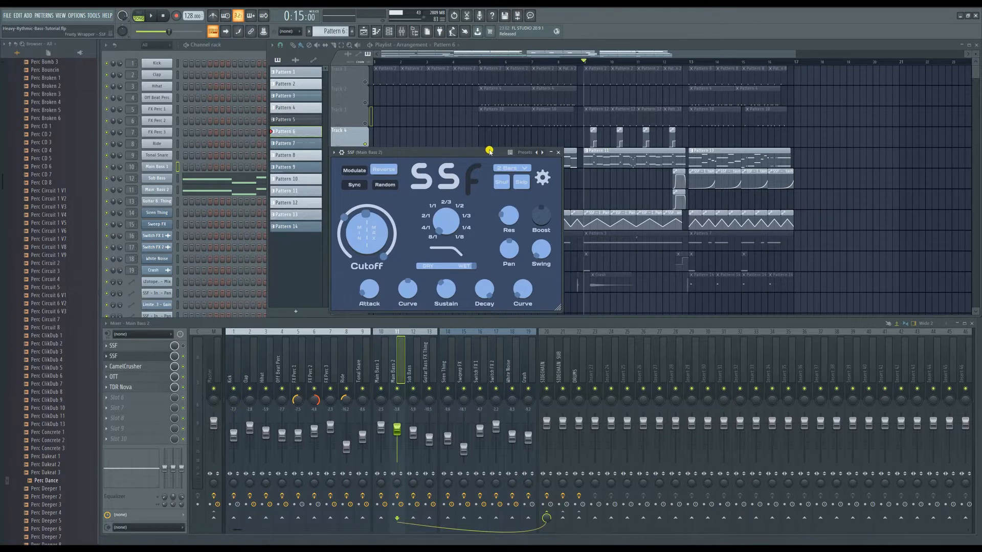
{"action": "mouse_move", "coordinate": [490, 151]}
{"action": "left_mouse_down"}
{"action": "mouse_move", "coordinate": [499, 139]}
{"action": "mouse_move", "coordinate": [483, 143]}
{"action": "left_mouse_up"}
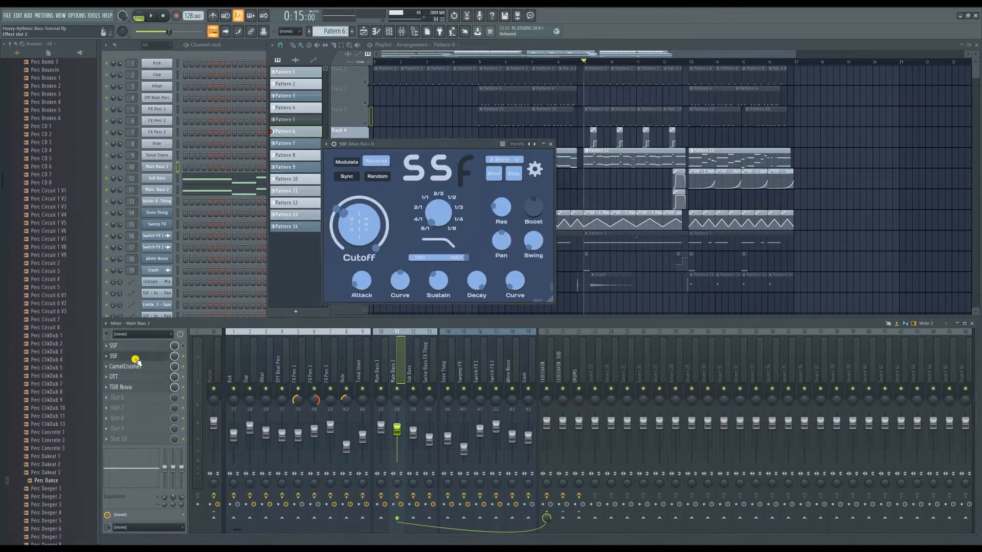
Play the Pattern 6 section from bar 5 with the second Main Bass 2 SSF open, stop, and reopen the first SSF.
{"action": "left_click_drag", "start_coordinate": [465, 137], "coordinate": [835, 148]}
{"action": "key", "text": "space"}
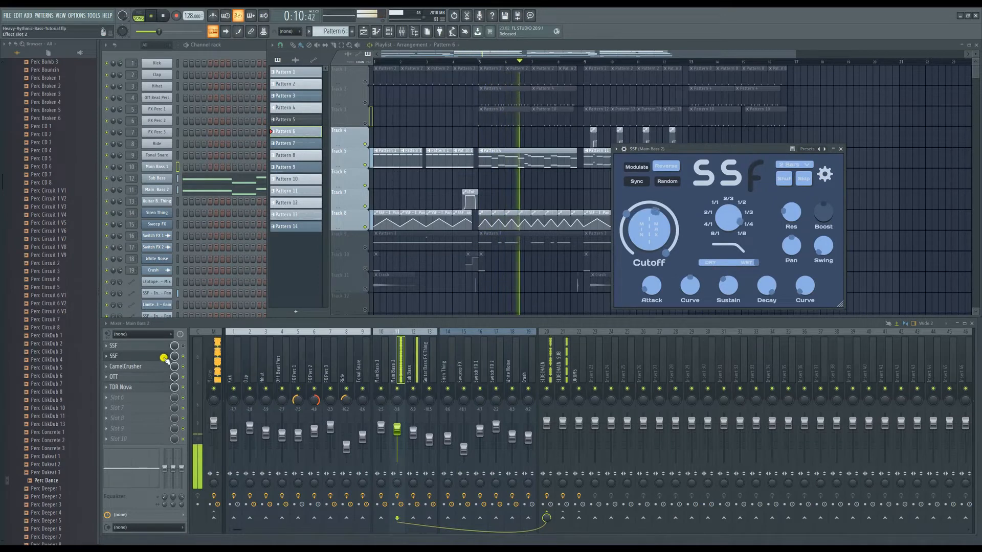
{"action": "key", "text": "space"}
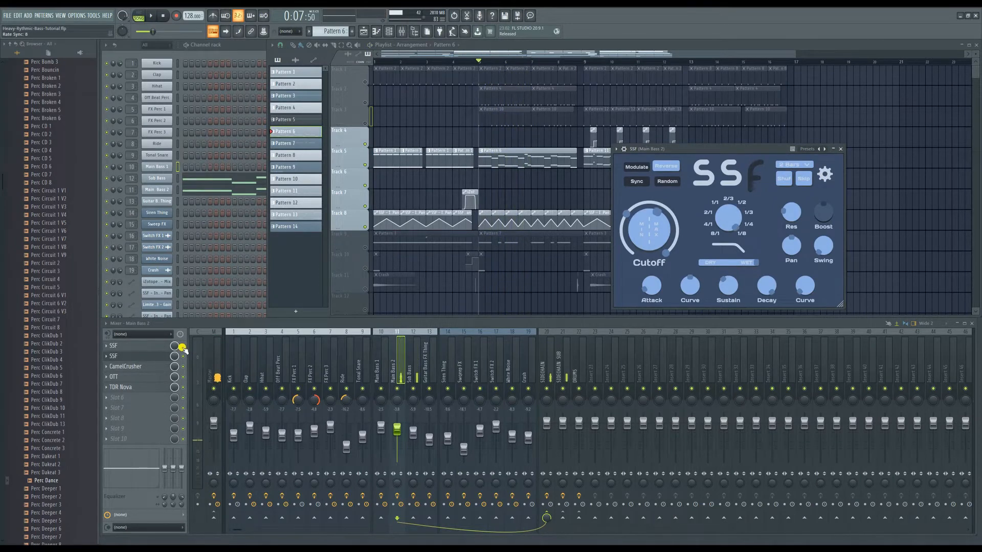
{"action": "left_click", "coordinate": [159, 349]}
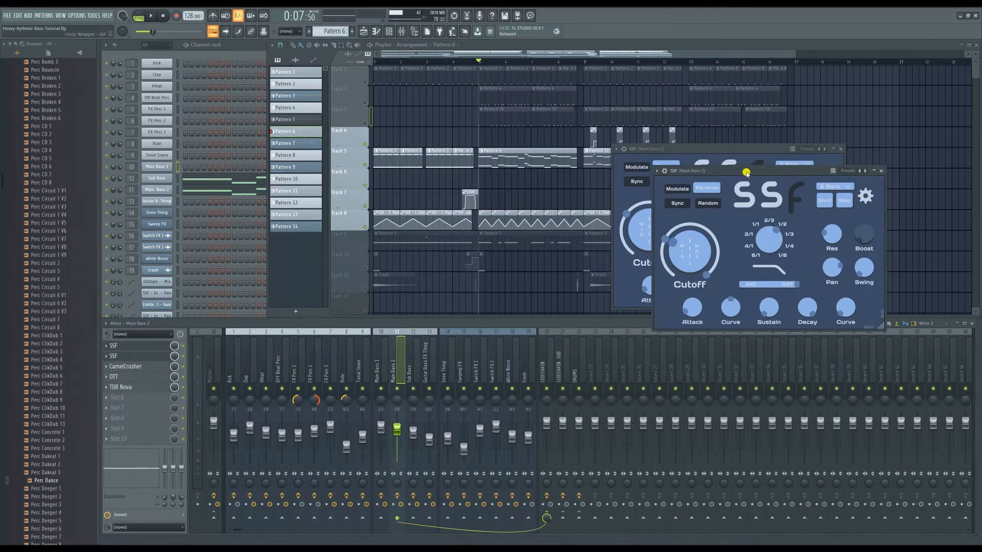
Compare the Random Rates settings of both SSF filters on Main Bass 2, close the first filter's window and the second filter's settings.
{"action": "left_click", "coordinate": [499, 175]}
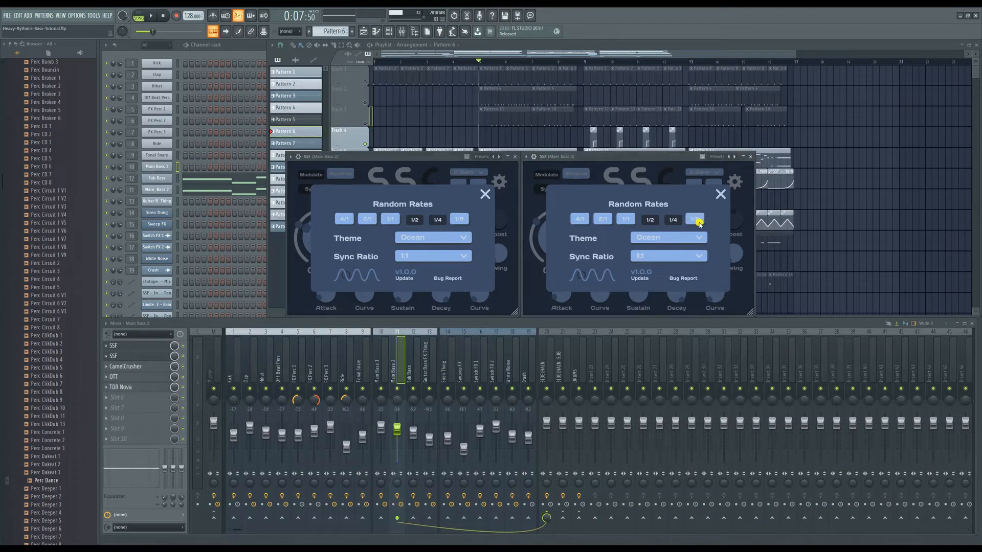
{"action": "left_click_drag", "start_coordinate": [670, 157], "coordinate": [718, 156]}
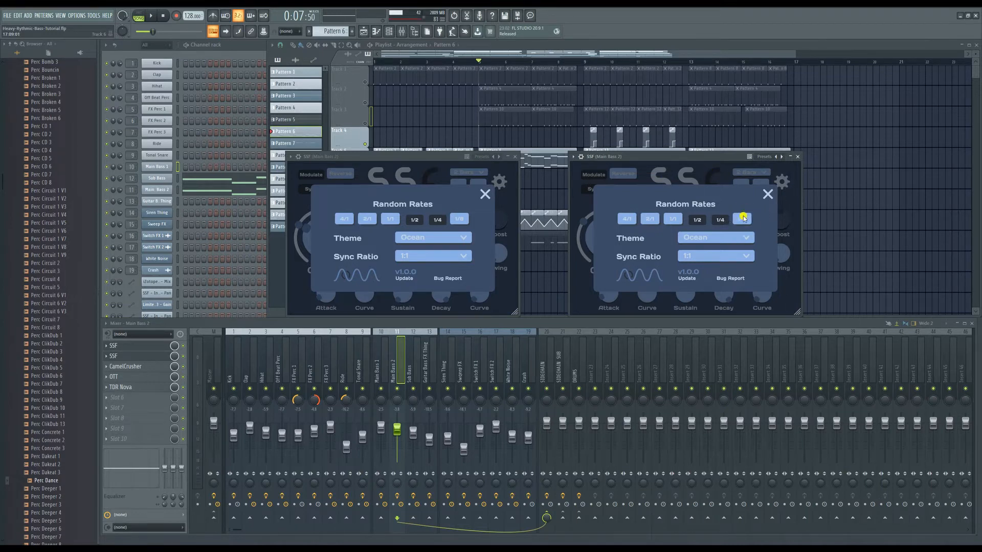
{"action": "left_click", "coordinate": [515, 156]}
{"action": "left_click", "coordinate": [768, 192]}
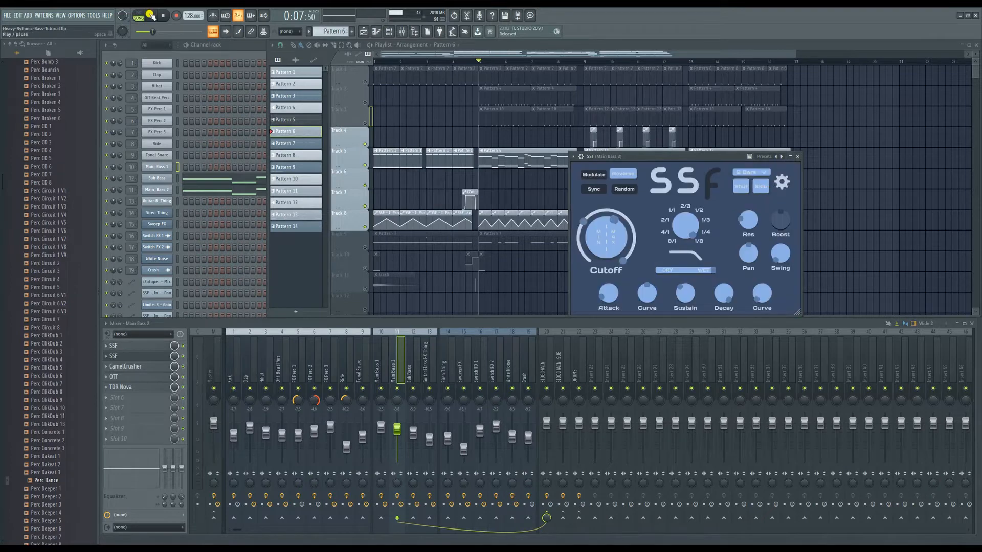
Play the arrangement, recheck the second SSF on Main Bass 2, close it, and select the Main Bass 1 mixer track.
{"action": "left_click", "coordinate": [151, 16]}
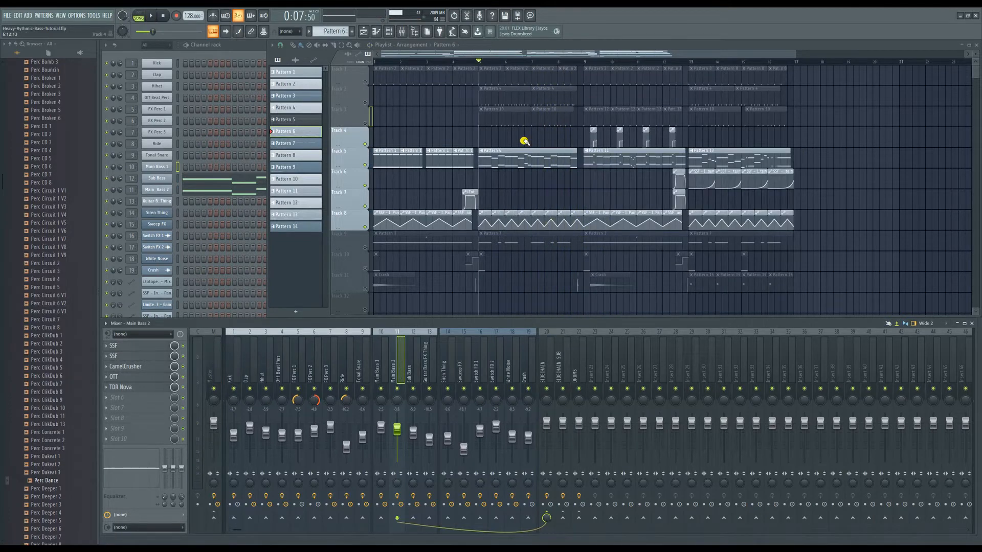
{"action": "left_click", "coordinate": [147, 359]}
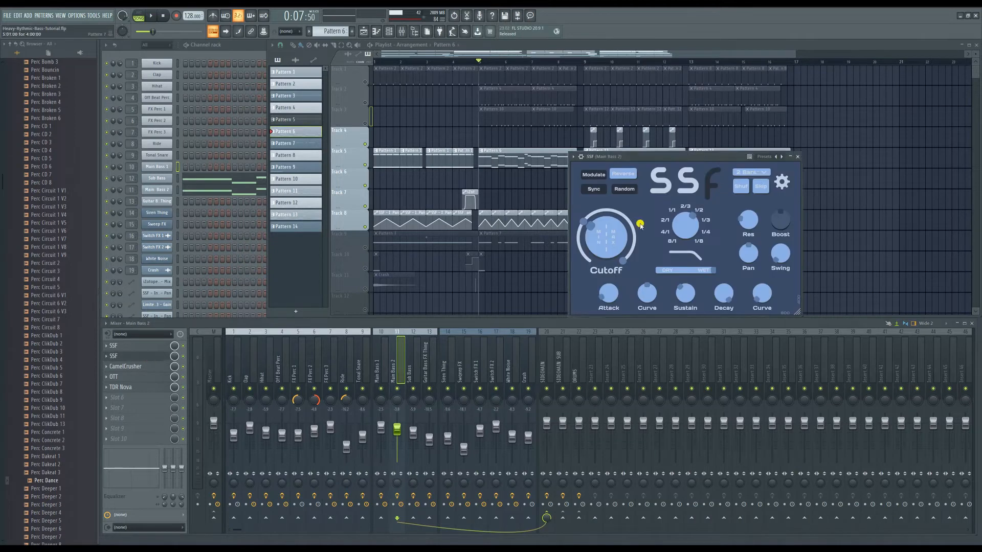
{"action": "left_click", "coordinate": [801, 155]}
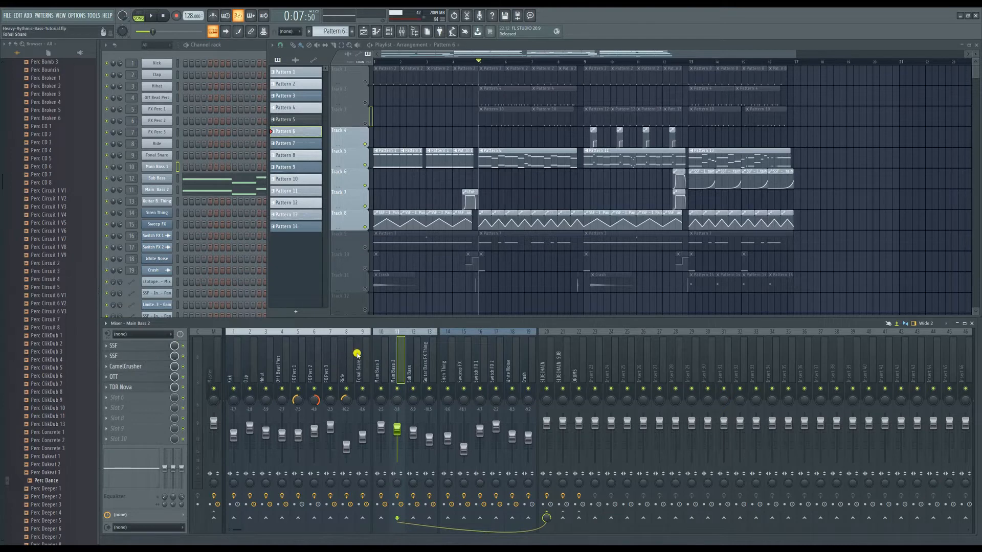
{"action": "left_click", "coordinate": [382, 358]}
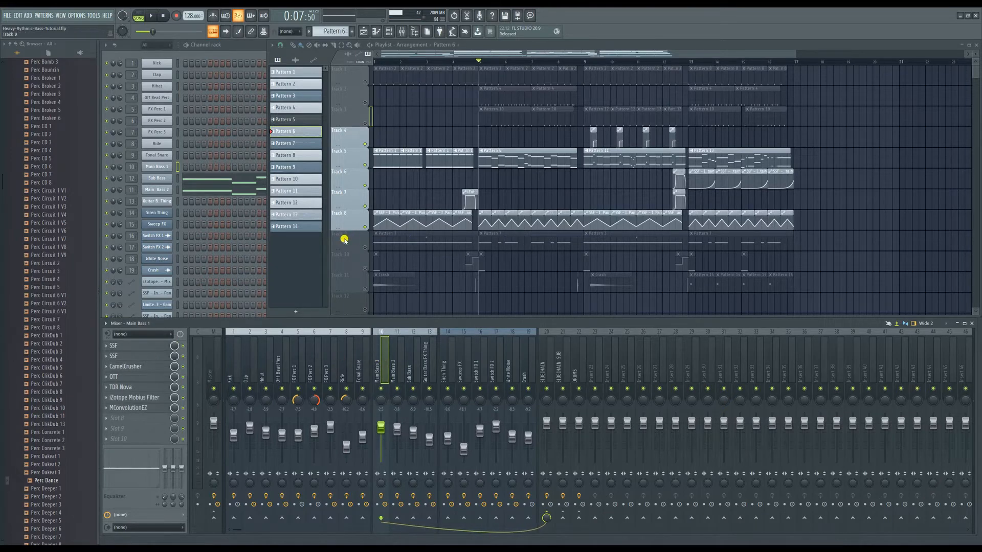
Enable the Track 9 automation, play the arrangement with the second Main Bass 2 SSF in view, and stop.
{"action": "left_click_drag", "start_coordinate": [345, 239], "coordinate": [549, 381]}
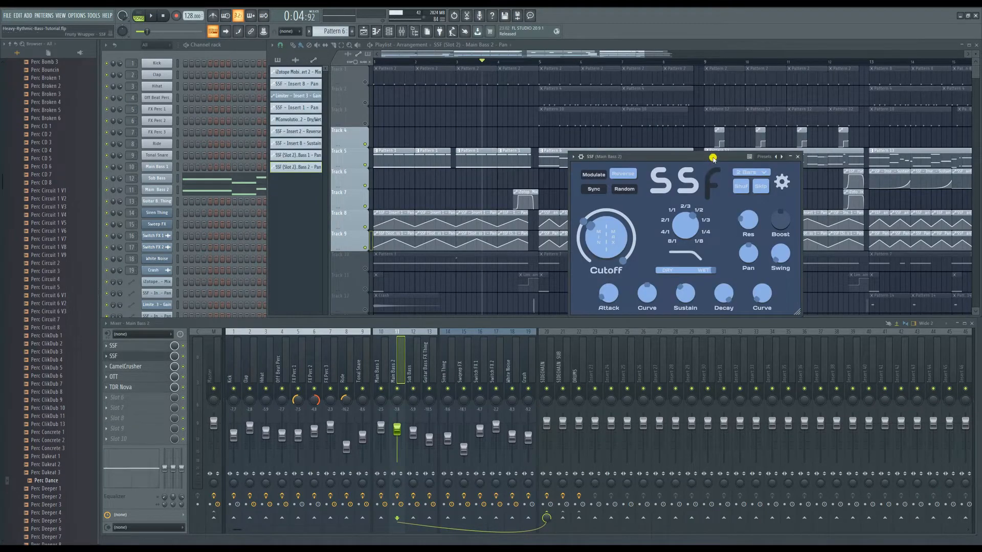
{"action": "left_click_drag", "start_coordinate": [710, 156], "coordinate": [622, 294]}
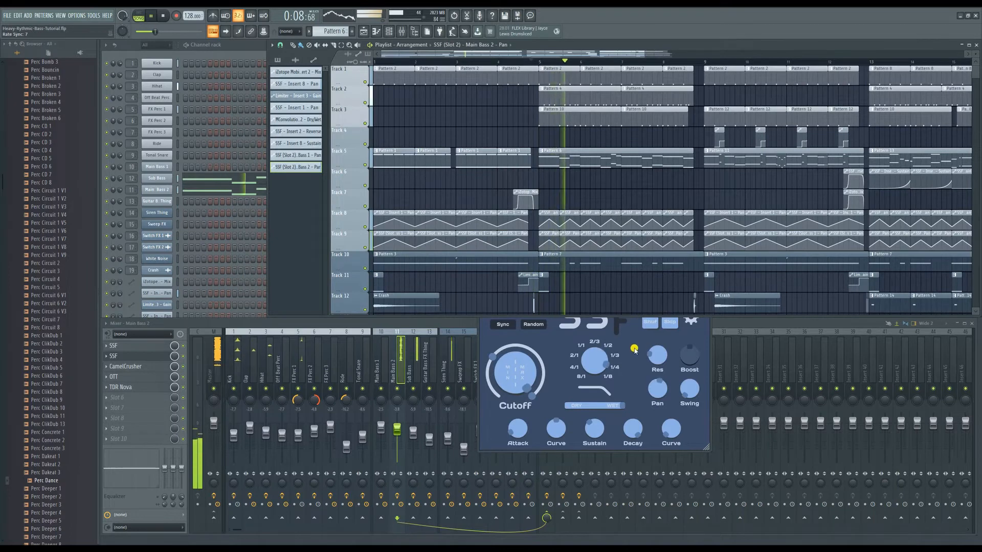
{"action": "left_click", "coordinate": [633, 346]}
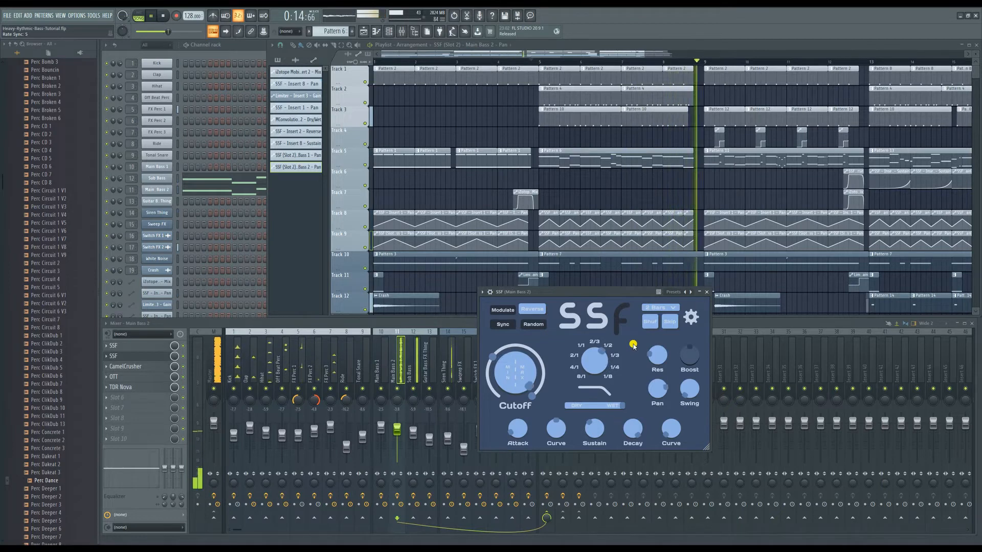
{"action": "key", "text": "space"}
Check the second Main Bass 2 SSF's Random Rates and play the arrangement with only Tracks 5 and 9 enabled.
{"action": "left_click", "coordinate": [694, 319]}
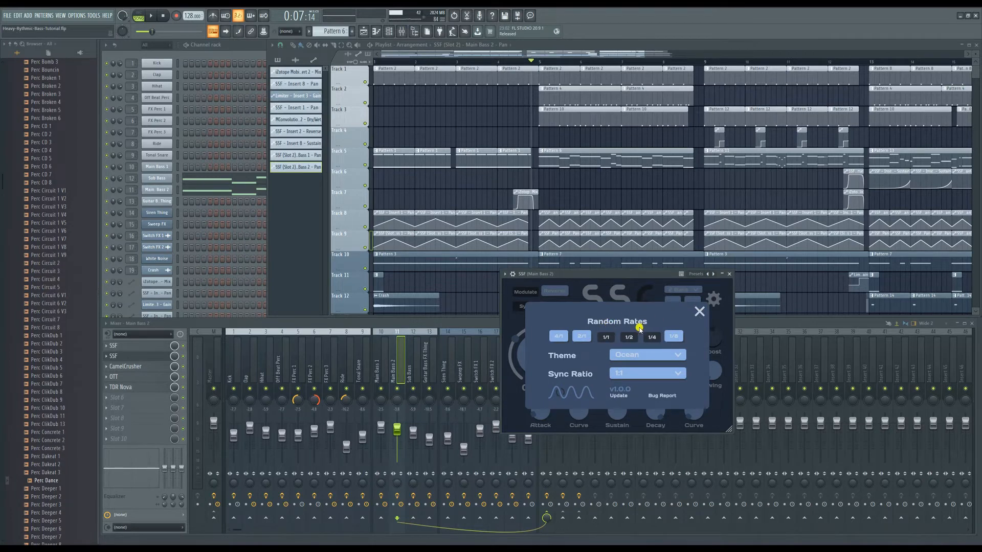
{"action": "left_click", "coordinate": [699, 311]}
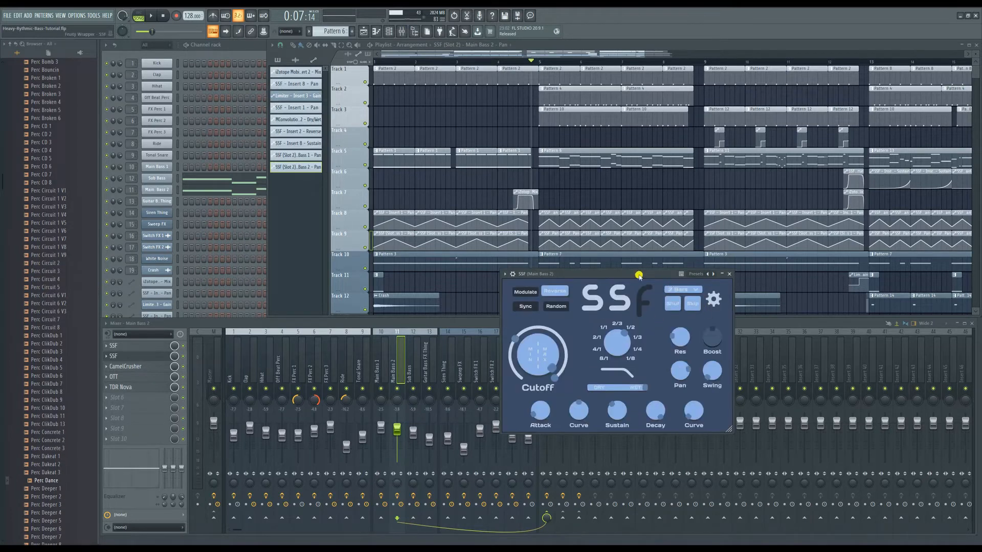
{"action": "left_click_drag", "start_coordinate": [639, 276], "coordinate": [652, 294]}
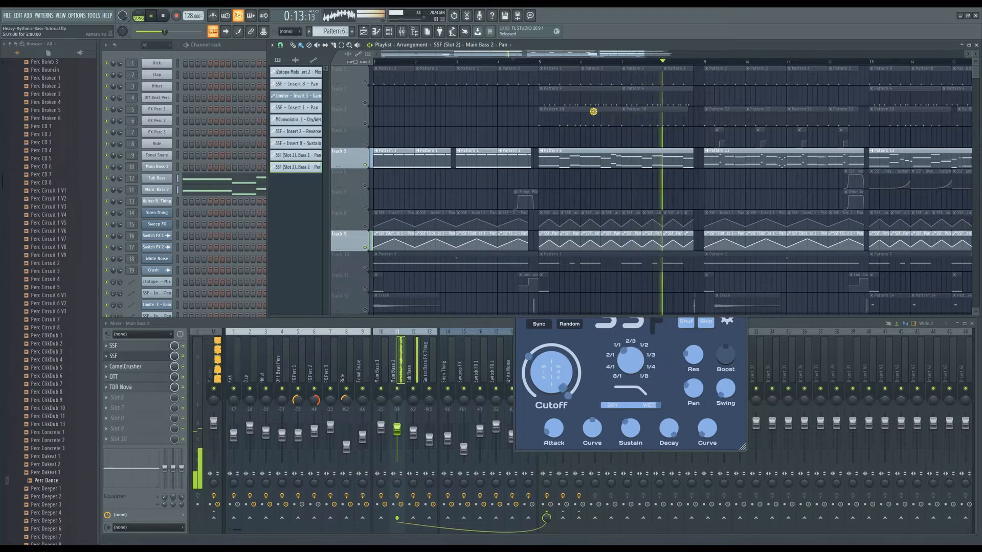
{"action": "left_click", "coordinate": [669, 348]}
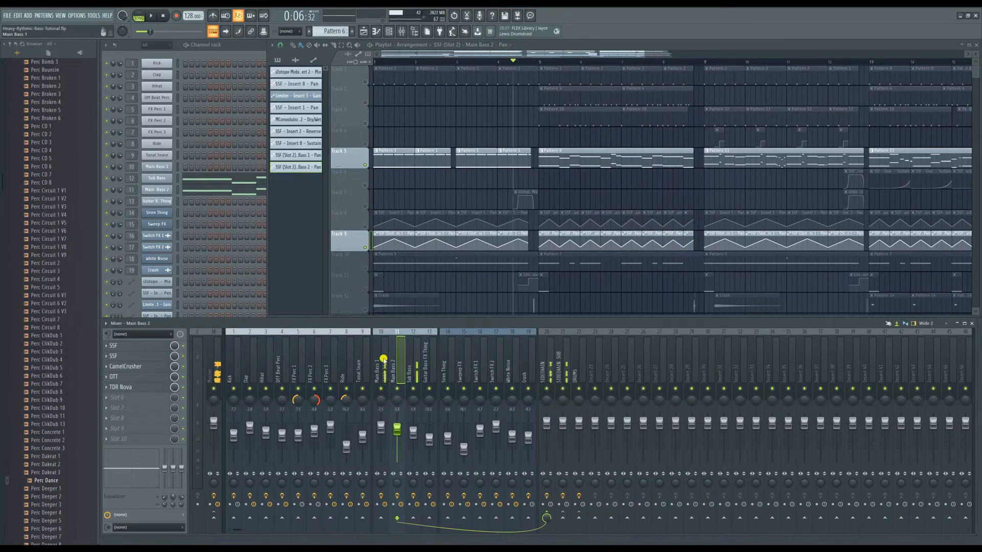
Open both SSF filters on Main Bass 1 and arrange their windows side by side.
{"action": "left_click", "coordinate": [384, 359]}
{"action": "left_click", "coordinate": [114, 345]}
{"action": "left_click", "coordinate": [114, 356]}
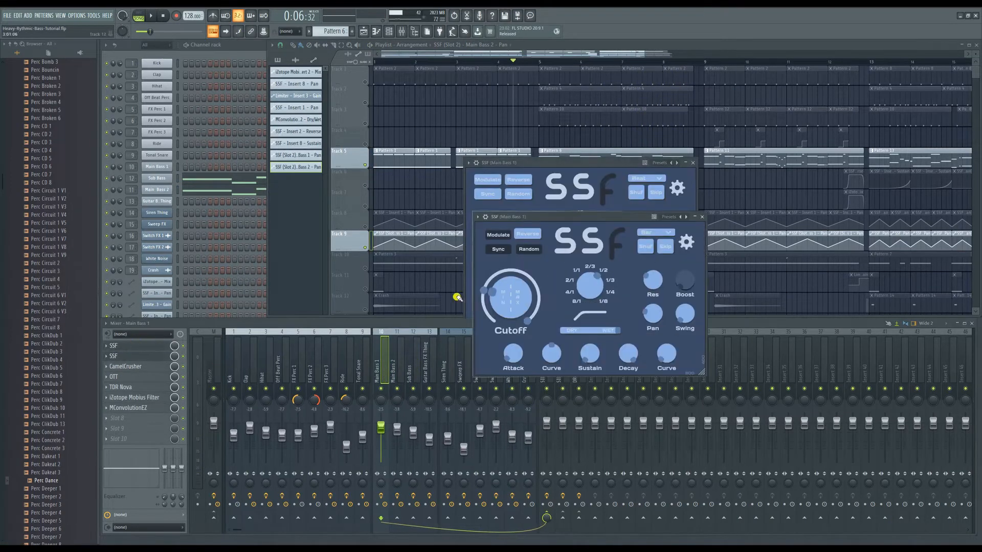
{"action": "left_click_drag", "start_coordinate": [595, 217], "coordinate": [347, 196]}
{"action": "left_click_drag", "start_coordinate": [580, 162], "coordinate": [614, 197]}
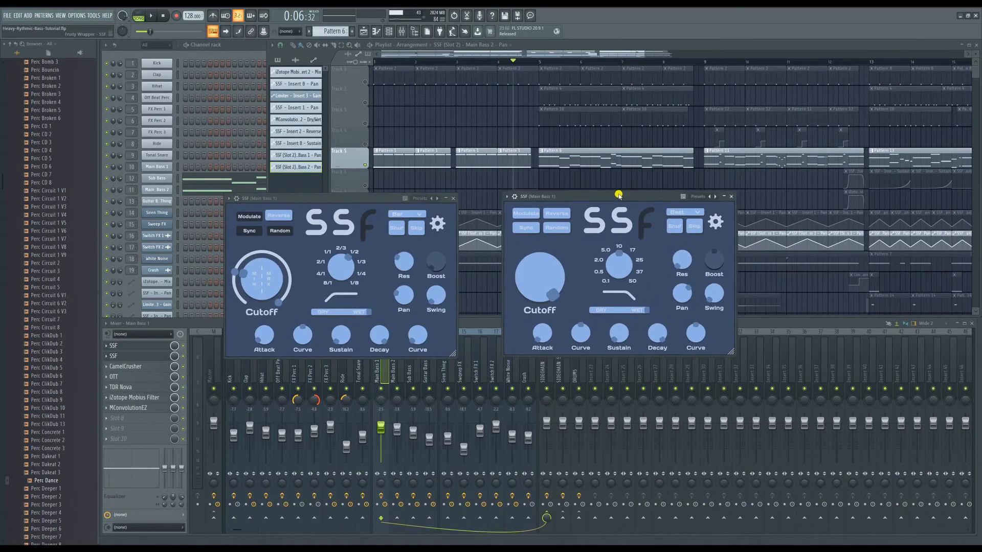
{"action": "left_click_drag", "start_coordinate": [377, 200], "coordinate": [464, 233]}
{"action": "left_click_drag", "start_coordinate": [589, 225], "coordinate": [649, 259]}
Inspect the extra settings of each Main Bass 1 SSF and compare the two filters' controls.
{"action": "left_click", "coordinate": [523, 257]}
{"action": "left_click", "coordinate": [509, 271]}
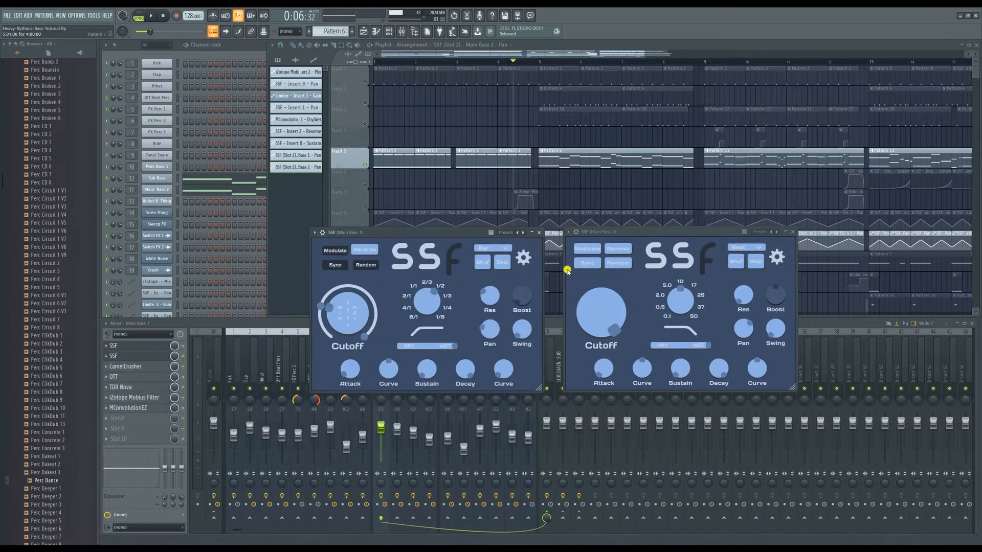
{"action": "left_click", "coordinate": [775, 256]}
{"action": "left_click", "coordinate": [762, 270]}
{"action": "left_click", "coordinate": [625, 262]}
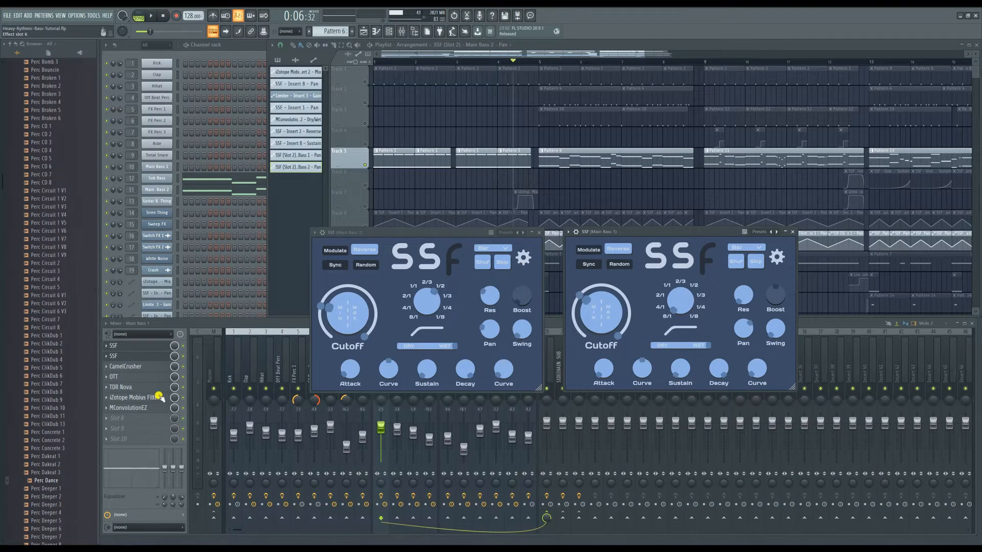
Close one Main Bass 1 SSF, open both SSF filters on Main Bass 2 for comparison, and close the first one.
{"action": "left_click", "coordinate": [539, 233]}
{"action": "left_click", "coordinate": [397, 366]}
{"action": "left_click", "coordinate": [138, 357]}
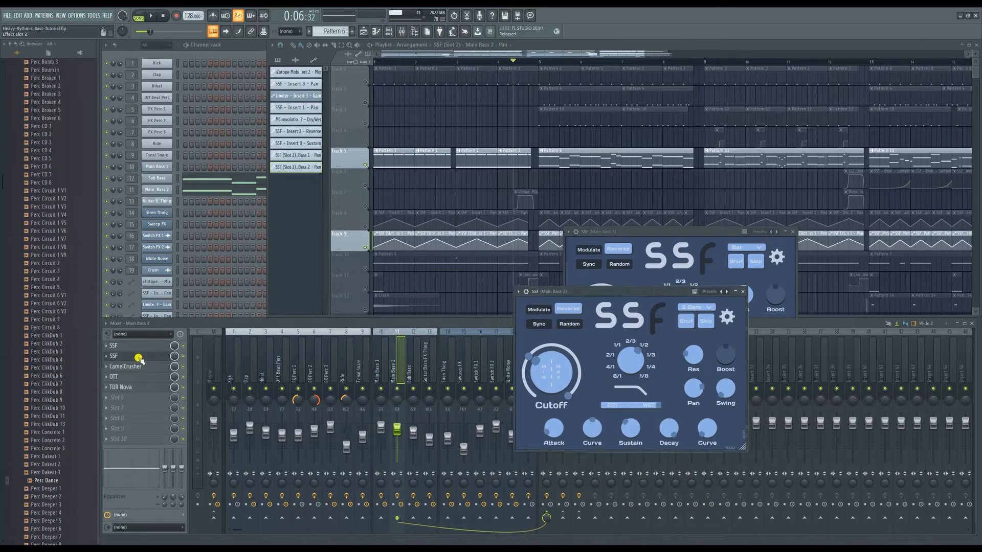
{"action": "left_click", "coordinate": [144, 347]}
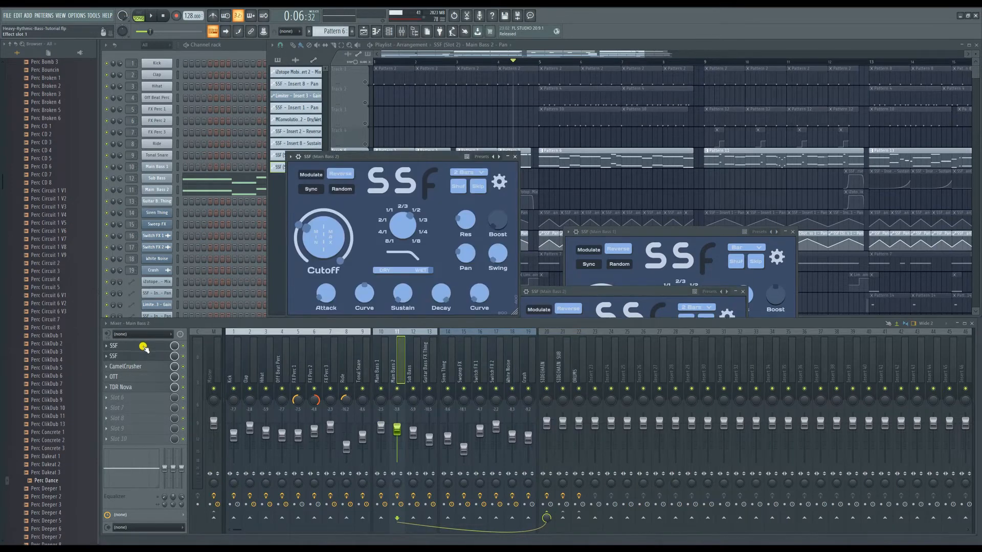
{"action": "left_click", "coordinate": [516, 157]}
Place the playhead at bar 13, leave only Tracks 5 and 6 enabled, and bring the second Main Bass 2 SSF into view.
{"action": "left_click_drag", "start_coordinate": [654, 291], "coordinate": [687, 278]}
{"action": "left_click_drag", "start_coordinate": [584, 50], "coordinate": [610, 101]}
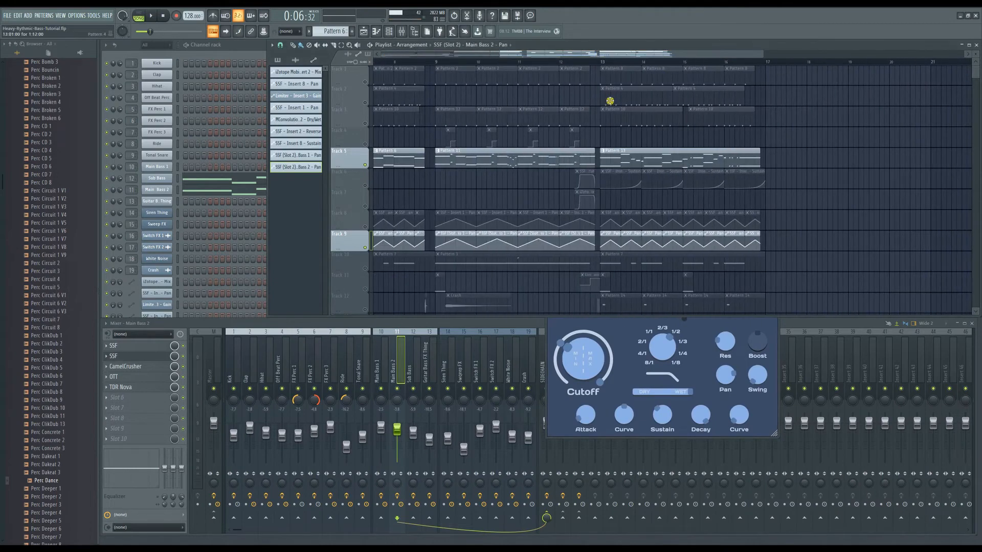
{"action": "left_click", "coordinate": [603, 63]}
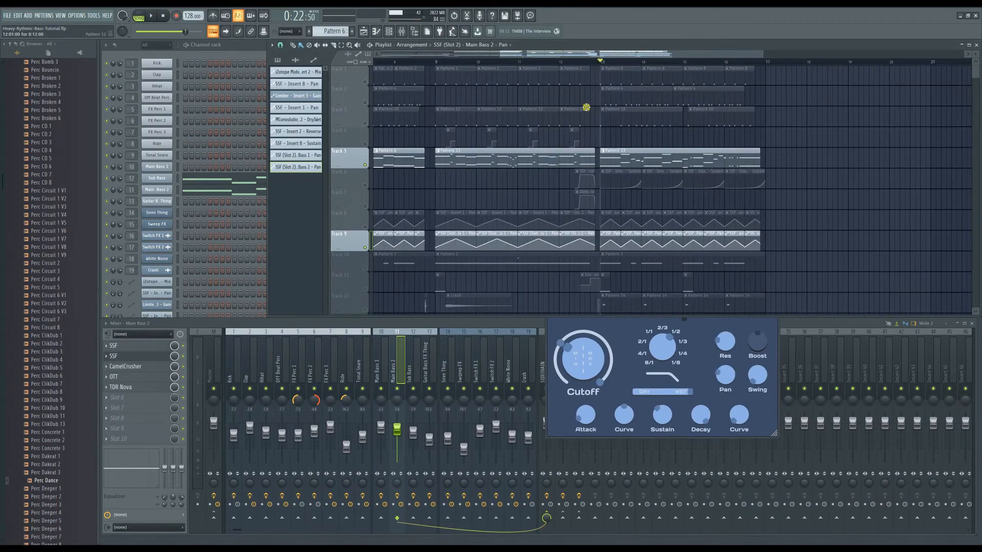
{"action": "left_click", "coordinate": [362, 188]}
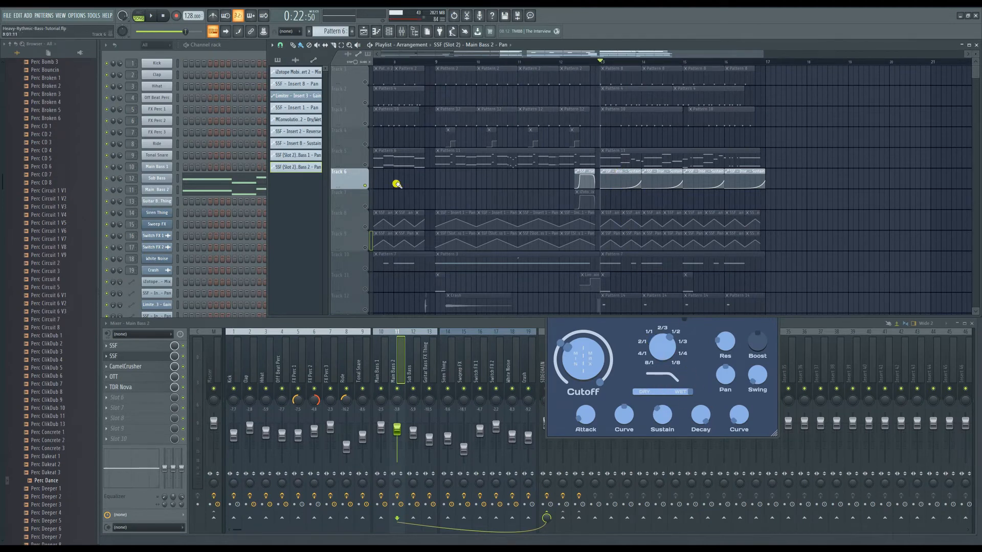
{"action": "left_click", "coordinate": [364, 164], "text": "shift"}
{"action": "left_click", "coordinate": [699, 361]}
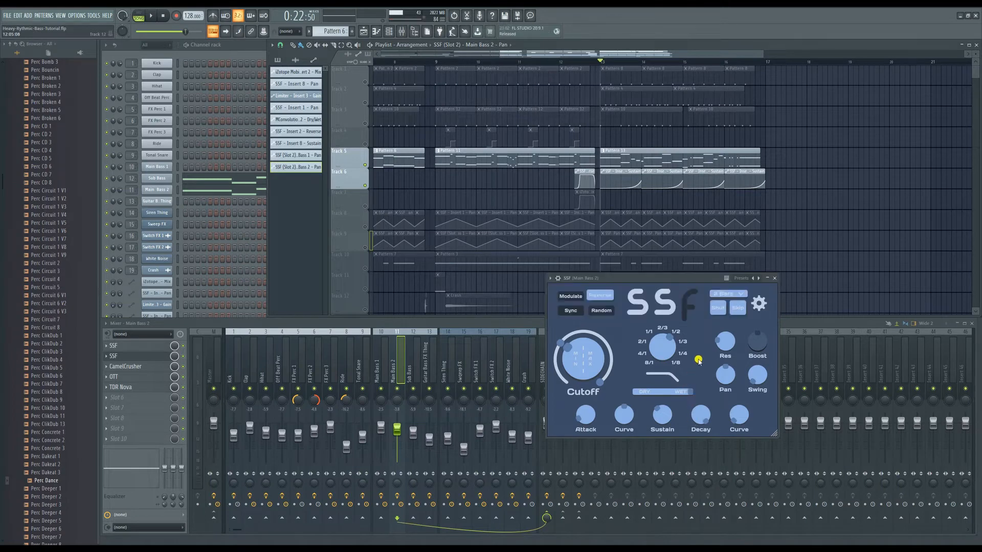
Show the first SSF on Main Bass 2 in place of the second and play the section from bar 13.
{"action": "left_click", "coordinate": [128, 346]}
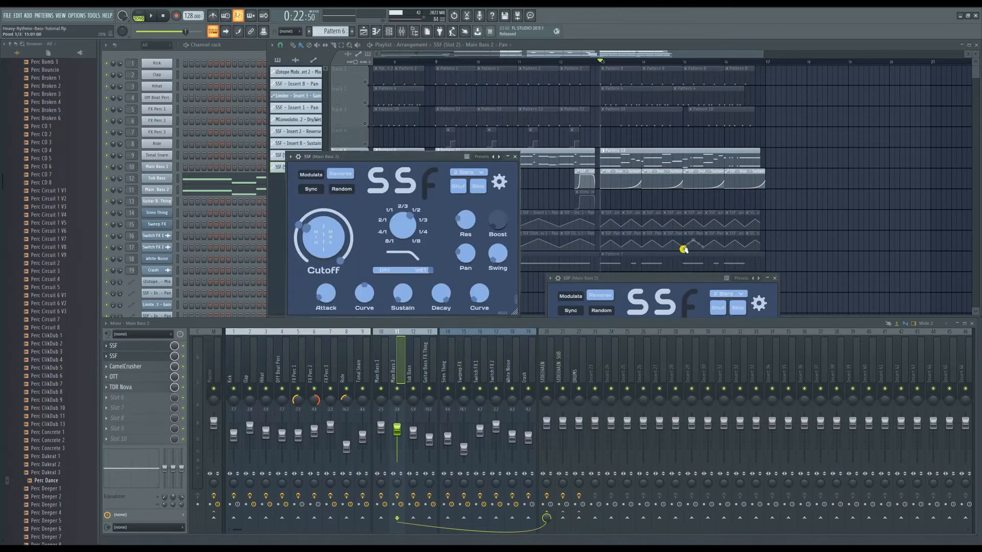
{"action": "left_click", "coordinate": [776, 280]}
{"action": "left_click_drag", "start_coordinate": [386, 156], "coordinate": [663, 300]}
{"action": "key", "text": "space"}
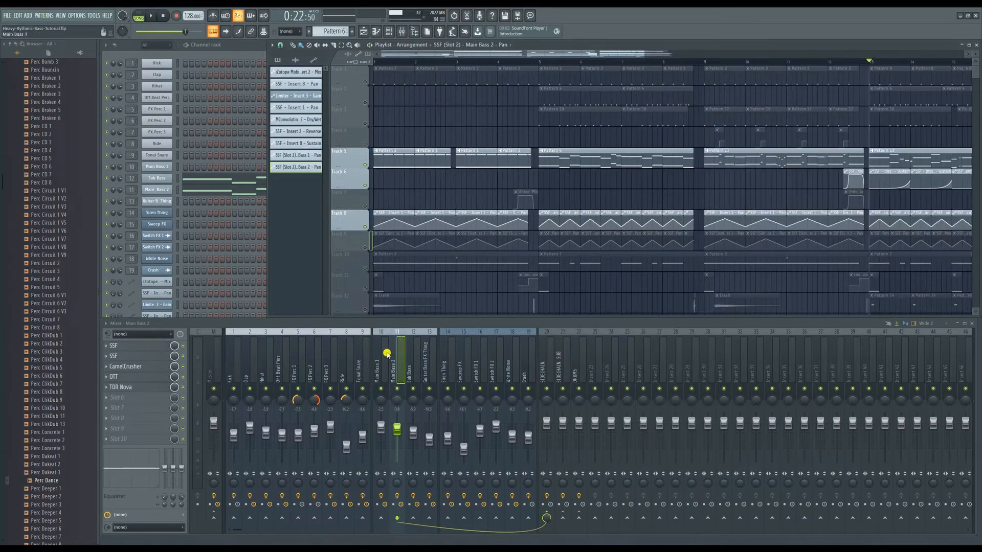
Check the first SSF on Main Bass 1, open the second one instead, play the opening of the arrangement, and stop.
{"action": "left_click", "coordinate": [386, 351]}
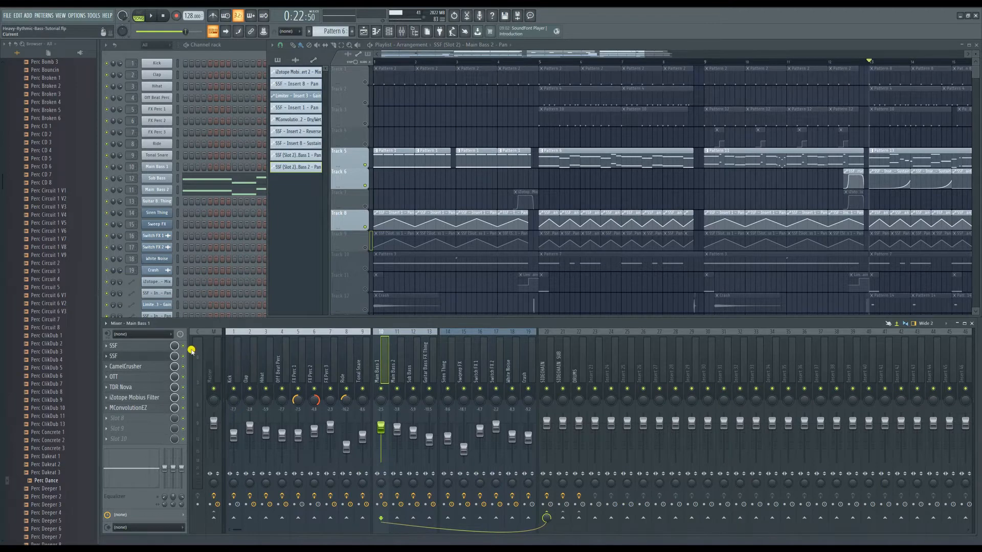
{"action": "left_click", "coordinate": [115, 345]}
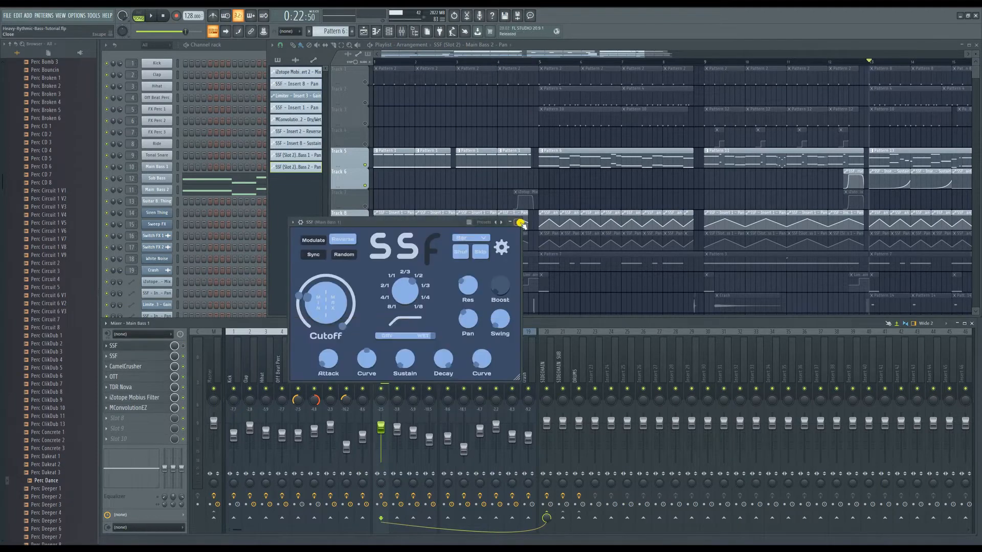
{"action": "left_click", "coordinate": [115, 345]}
{"action": "left_click", "coordinate": [123, 357]}
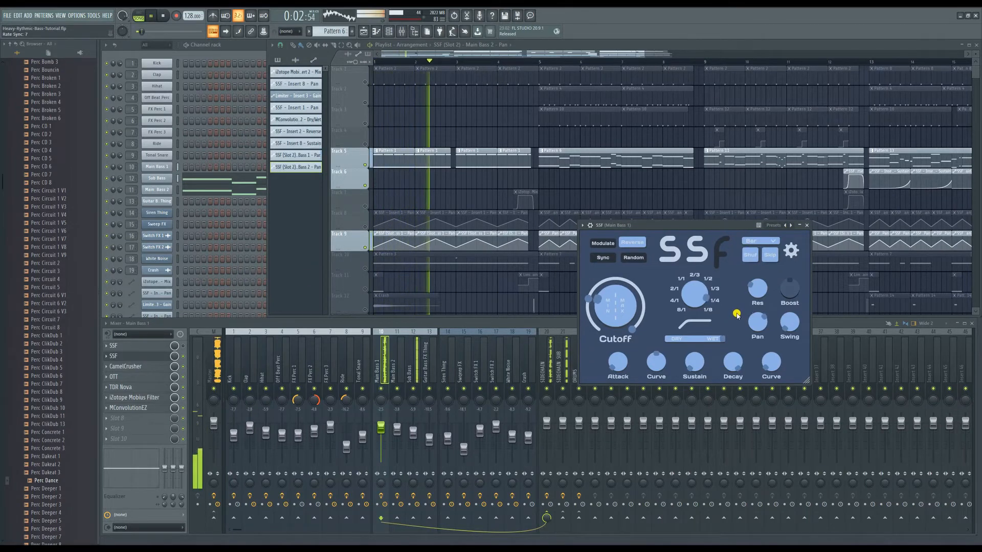
{"action": "key", "text": "space"}
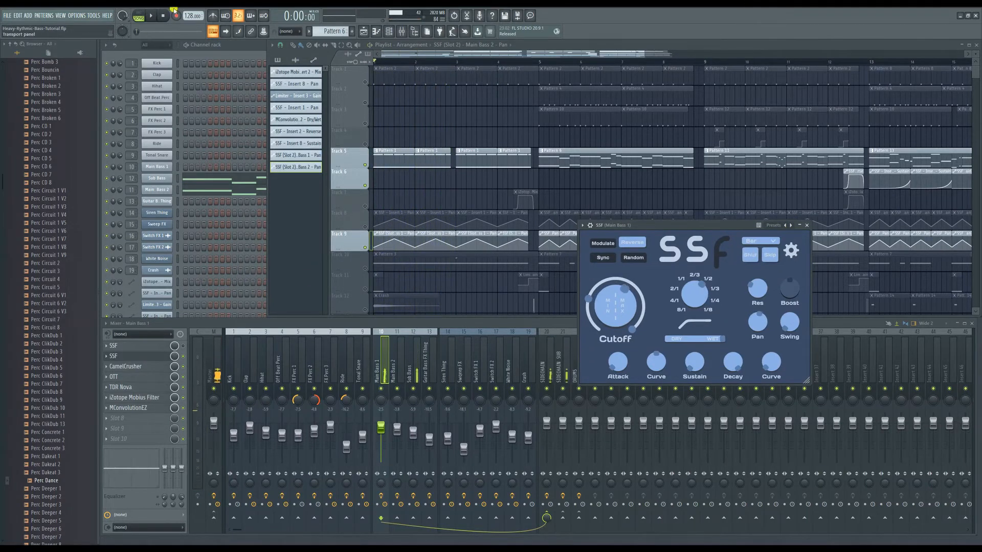
Replay the opening bars from the start with the second Main Bass 1 SSF visible, stop, and open its Random Rates settings.
{"action": "left_click", "coordinate": [151, 16]}
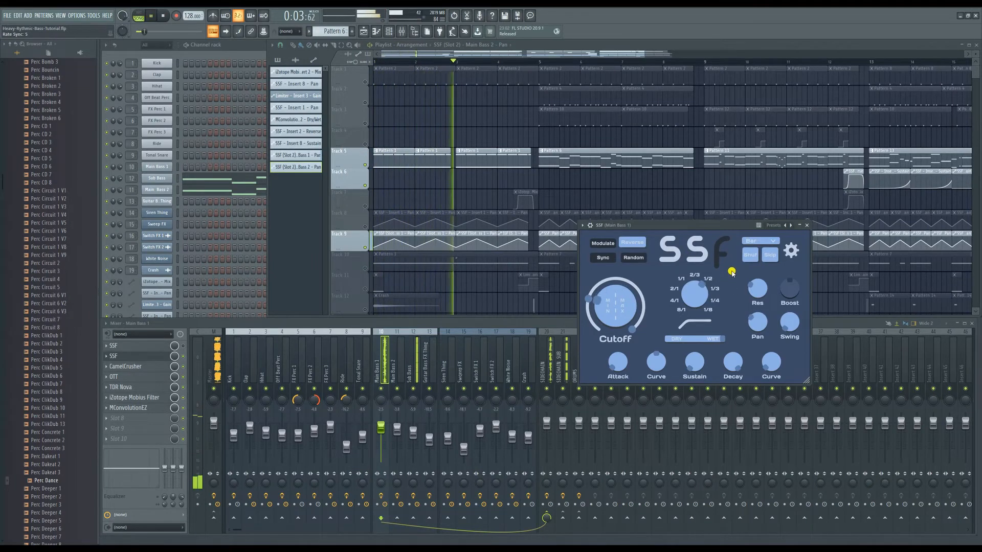
{"action": "key", "text": "space"}
{"action": "mouse_move", "coordinate": [753, 253]}
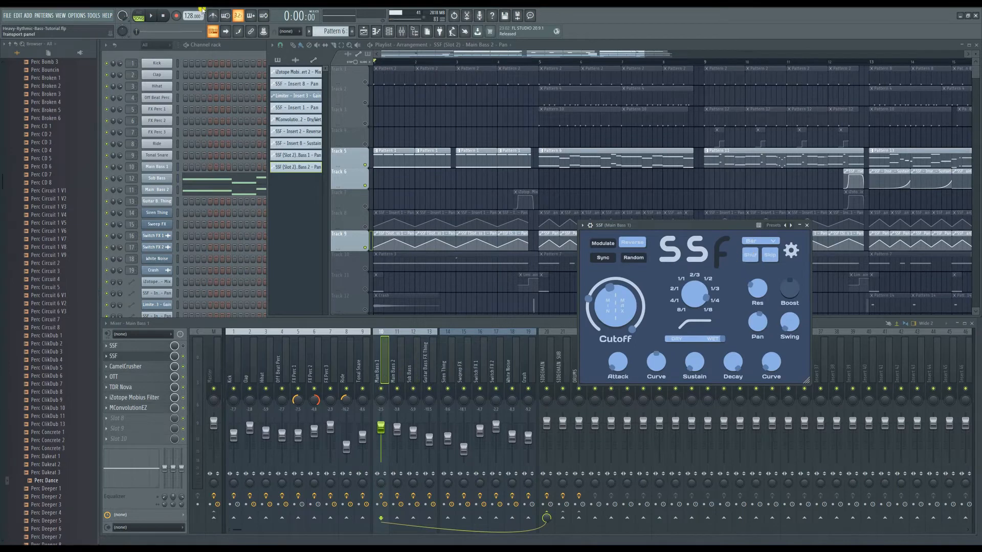
{"action": "left_click", "coordinate": [153, 18]}
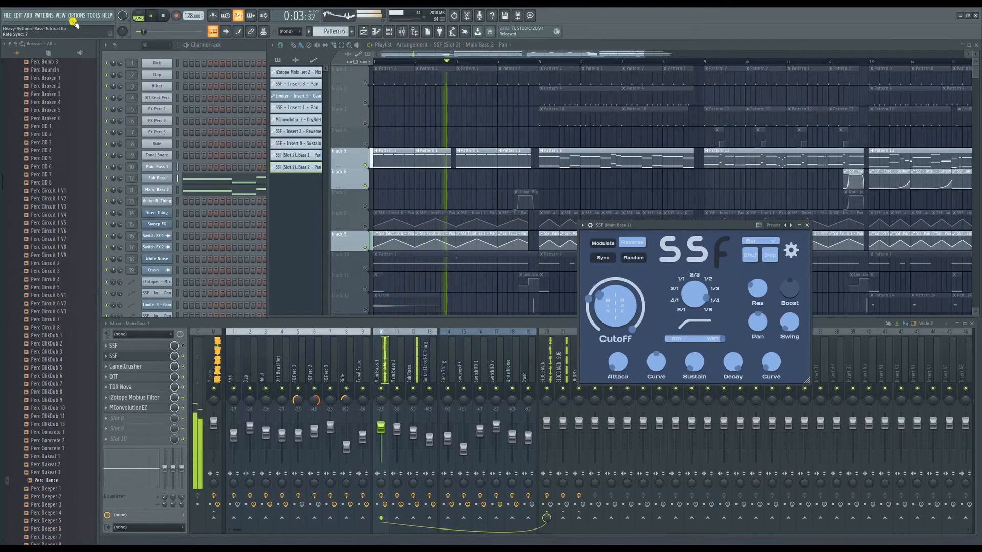
{"action": "key", "text": "space"}
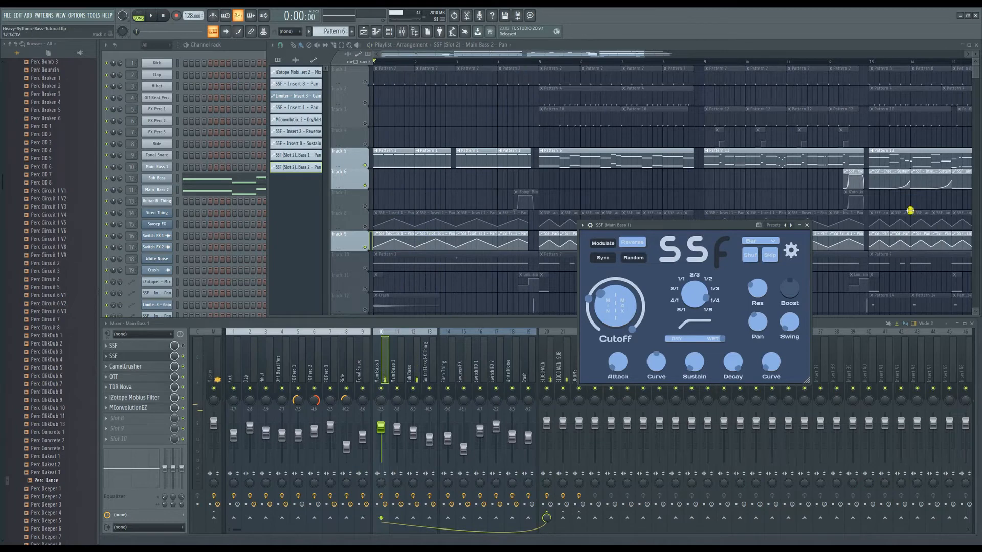
{"action": "left_click", "coordinate": [791, 251]}
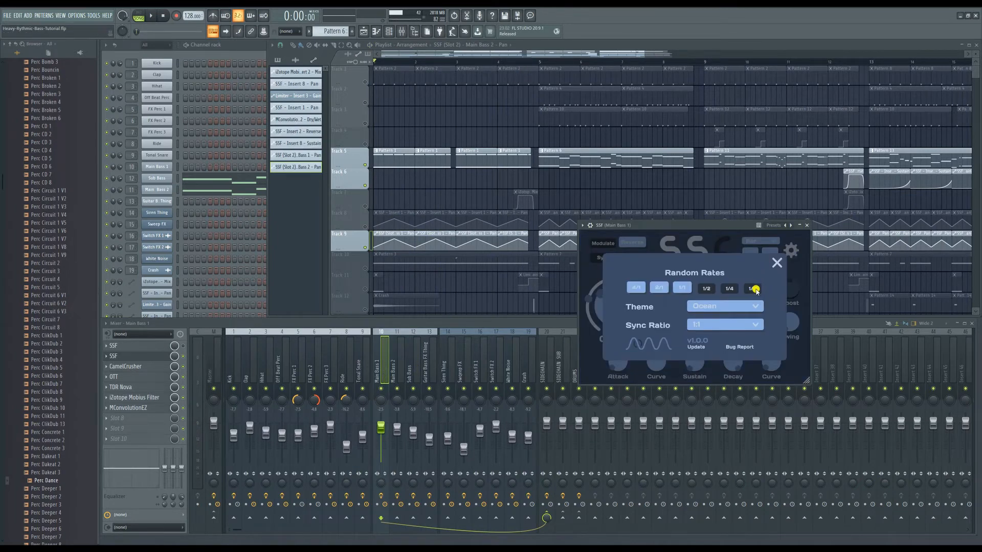
Close the Random Rates settings and SSF on Main Bass 1, check the first SSF on Main Bass 2, and close it.
{"action": "left_click", "coordinate": [773, 263]}
{"action": "left_click", "coordinate": [807, 225]}
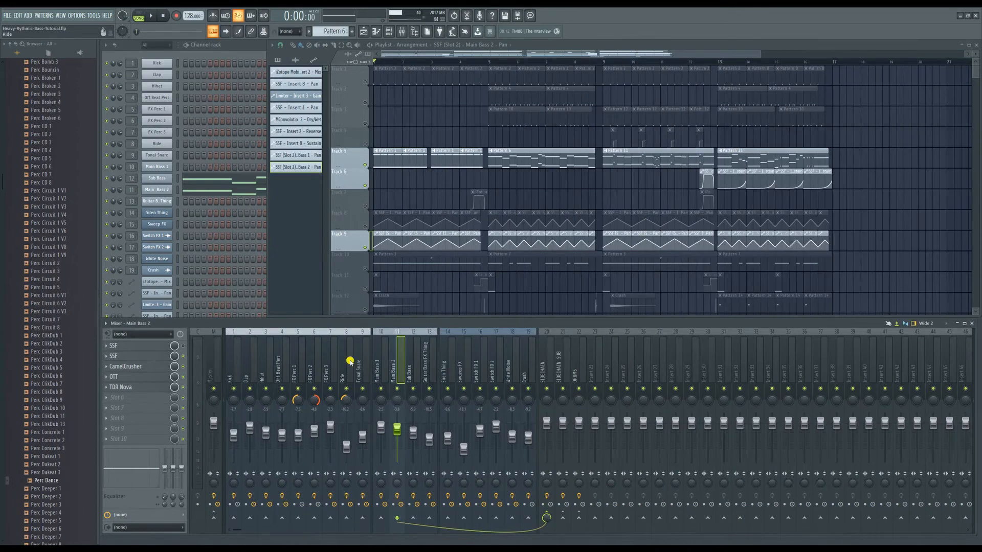
{"action": "left_click", "coordinate": [134, 346]}
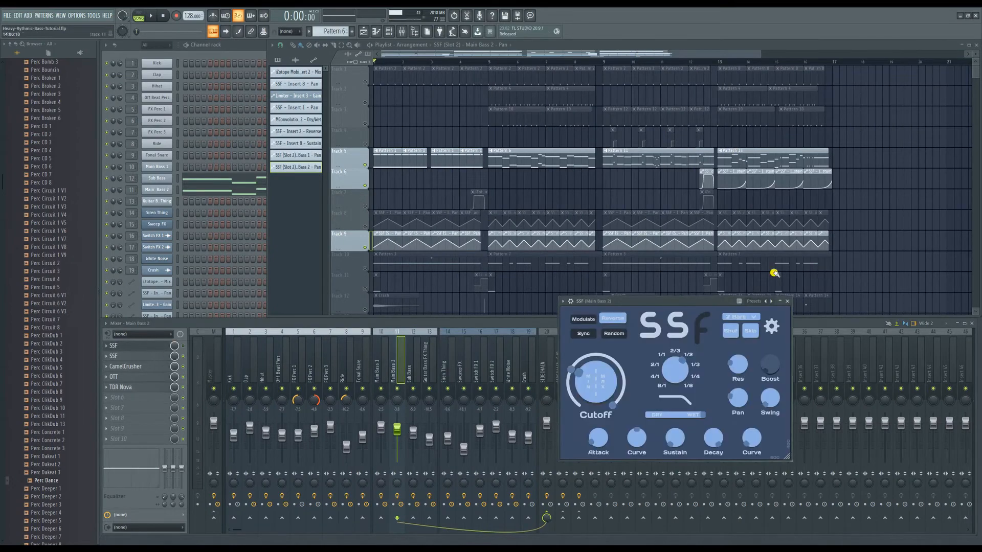
{"action": "left_click_drag", "start_coordinate": [708, 302], "coordinate": [592, 249]}
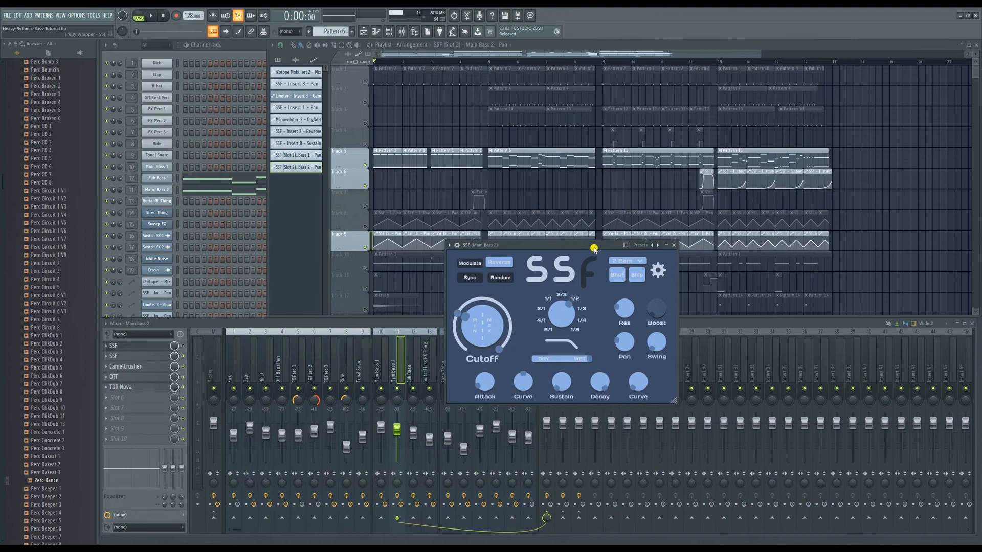
{"action": "left_click", "coordinate": [681, 251]}
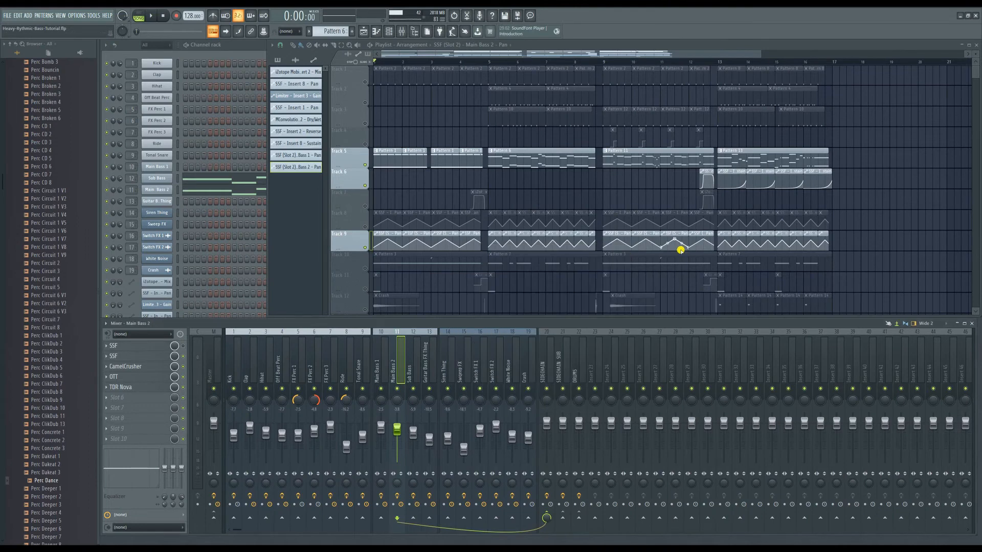
Select Main Bass 1 in the mixer, toggle solo for playlist Track 9, and play the arrangement.
{"action": "left_click", "coordinate": [378, 356]}
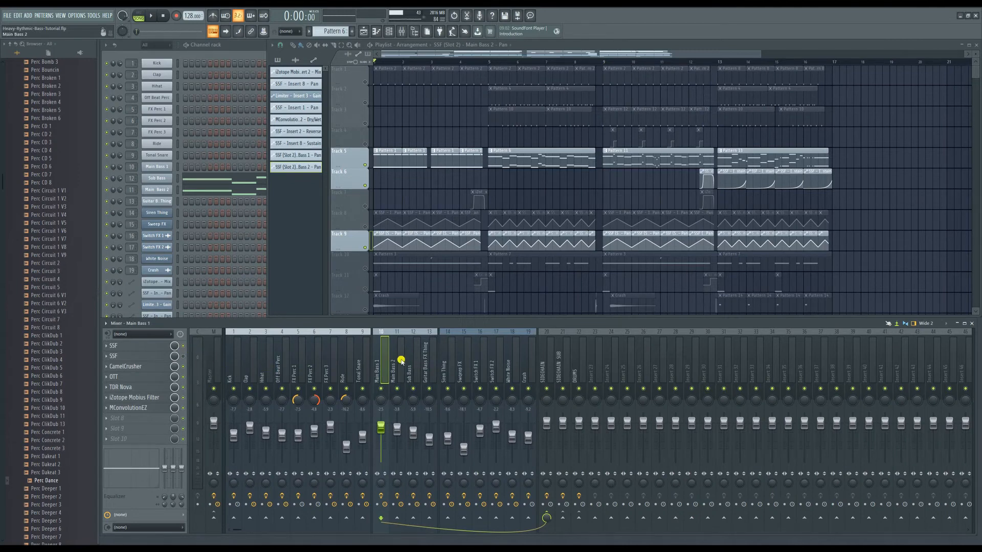
{"action": "right_click", "coordinate": [367, 247]}
{"action": "left_click", "coordinate": [151, 15]}
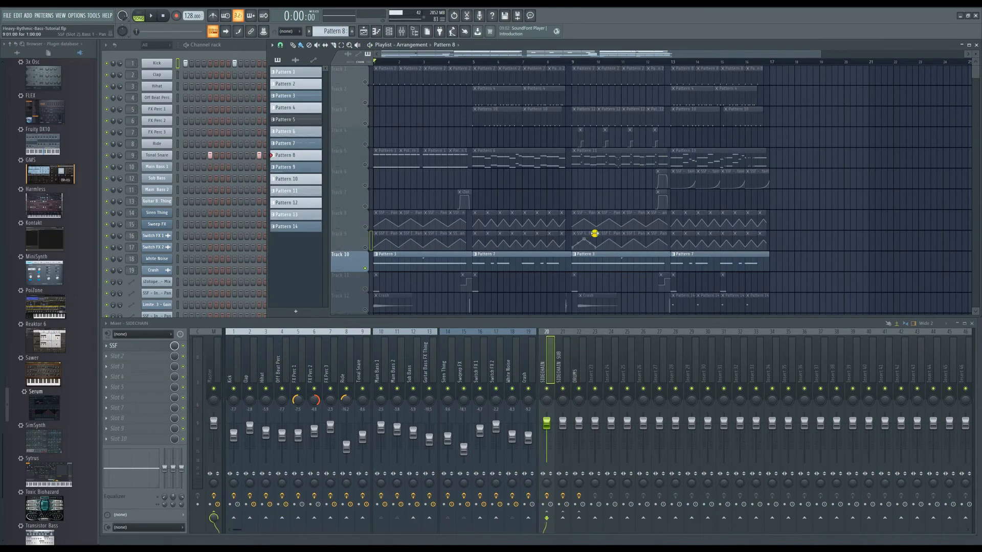
Leave only playlist Track 12 with the crash and switch effects enabled, and open the first effect on the selected mixer track.
{"action": "scroll", "coordinate": [592, 232], "scroll_direction": "down", "scroll_amount": 2}
{"action": "left_click", "coordinate": [366, 259]}
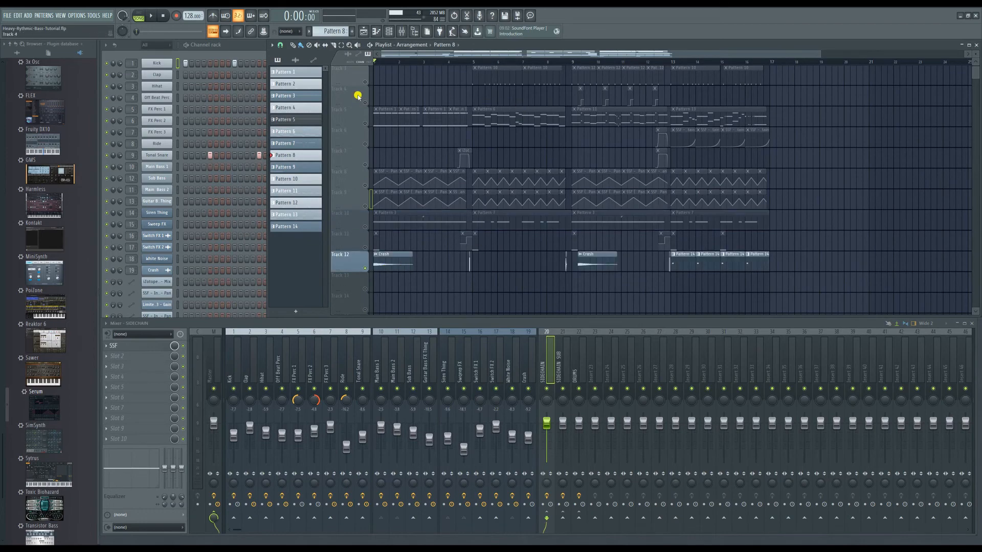
{"action": "scroll", "coordinate": [551, 176], "scroll_direction": "up", "scroll_amount": 2}
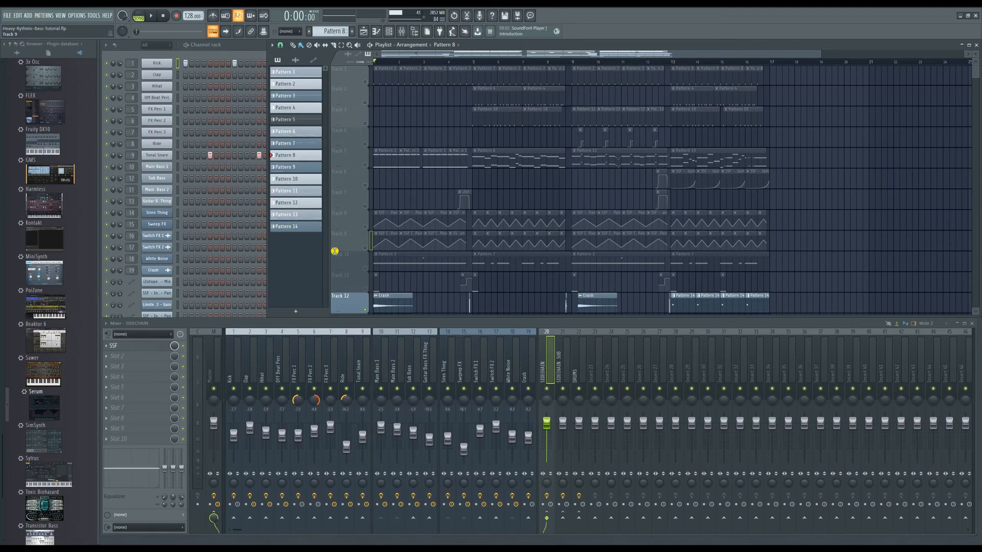
{"action": "left_click", "coordinate": [147, 346]}
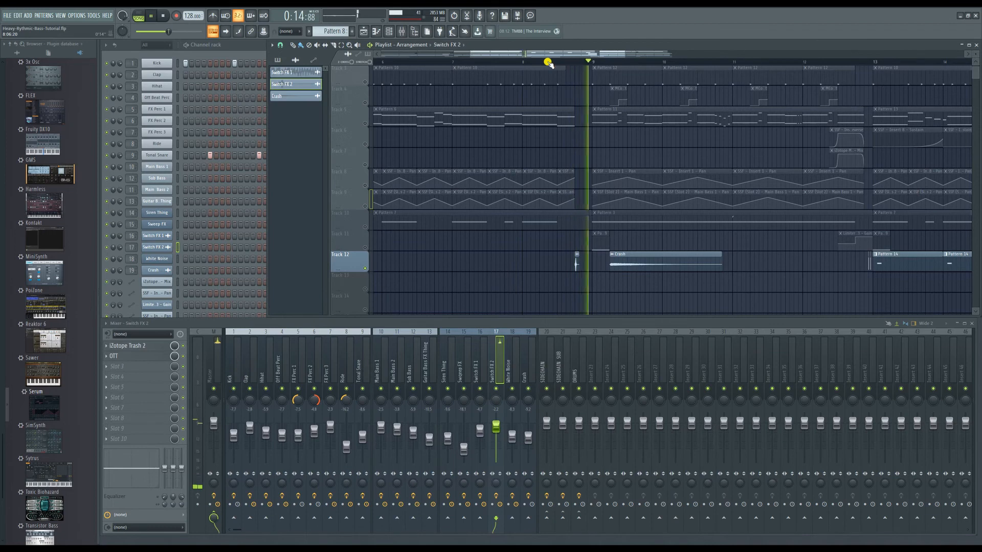
Stop playback, replay the short switch effect on Track 12 from just before bar 9, and stop again.
{"action": "key", "text": "space"}
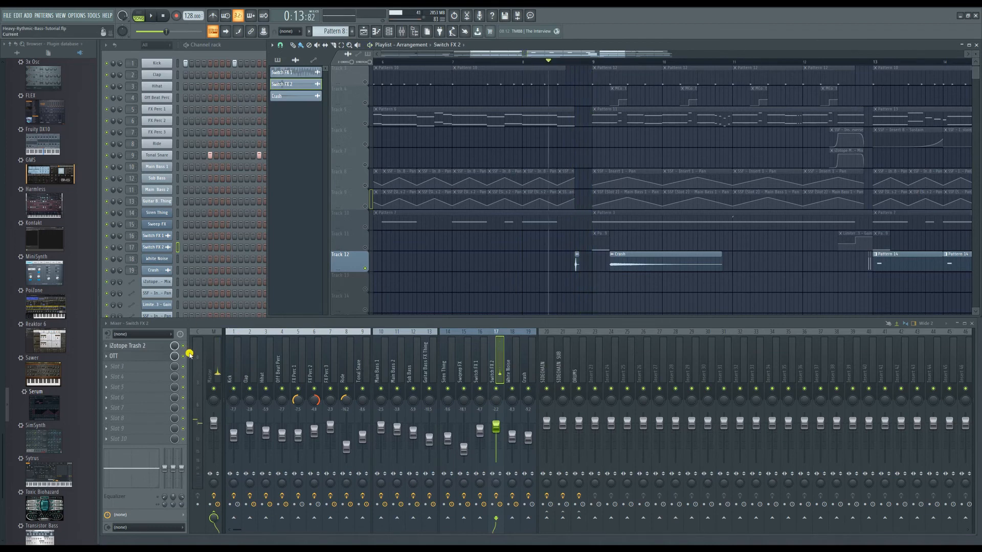
{"action": "left_click", "coordinate": [569, 63]}
{"action": "key", "text": "space"}
{"action": "key", "text": "space"}
Review the whole arrangement in the playlist, from the opening bars to its end and across all tracks.
{"action": "left_click_drag", "start_coordinate": [628, 53], "coordinate": [903, 79]}
{"action": "scroll", "coordinate": [523, 158], "scroll_direction": "up", "scroll_amount": 2}
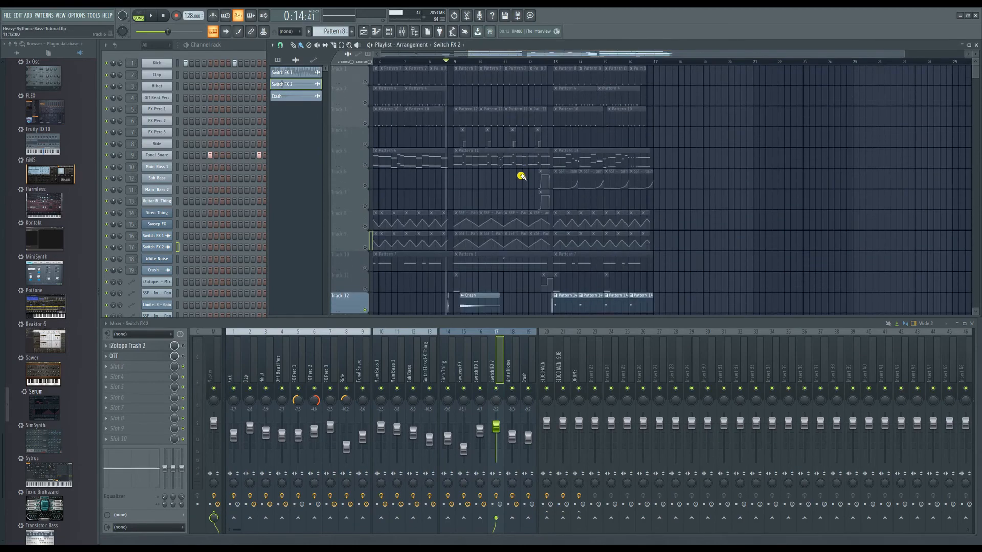
{"action": "left_click_drag", "start_coordinate": [708, 51], "coordinate": [539, 56]}
{"action": "scroll", "coordinate": [513, 94], "scroll_direction": "down", "scroll_amount": 4}
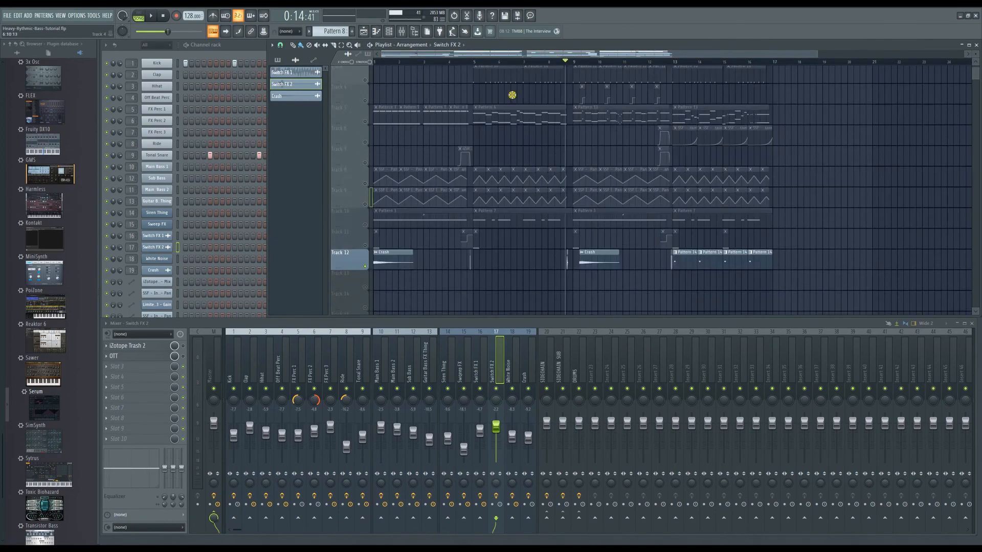
{"action": "scroll", "coordinate": [645, 134], "scroll_direction": "up", "scroll_amount": 4}
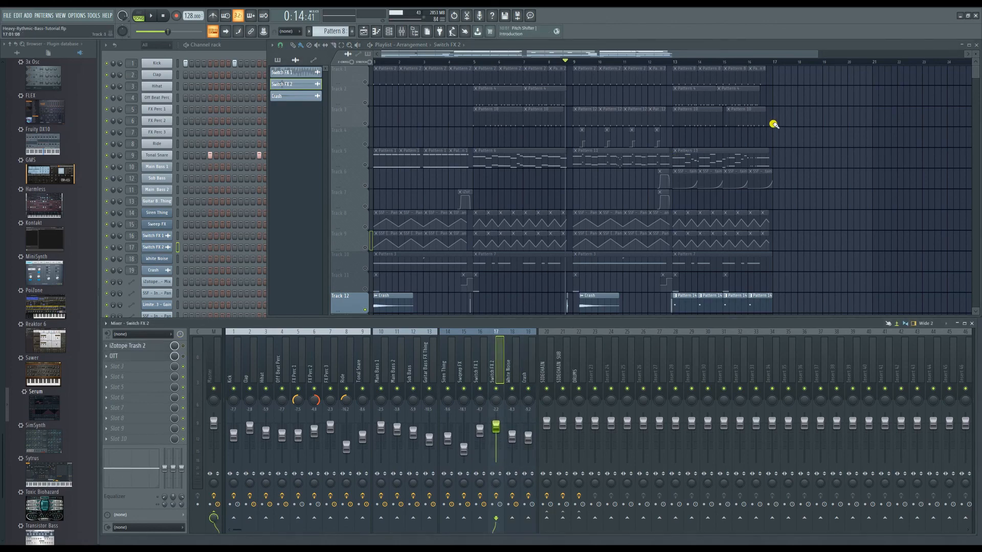
{"action": "left_click_drag", "start_coordinate": [818, 55], "coordinate": [666, 61]}
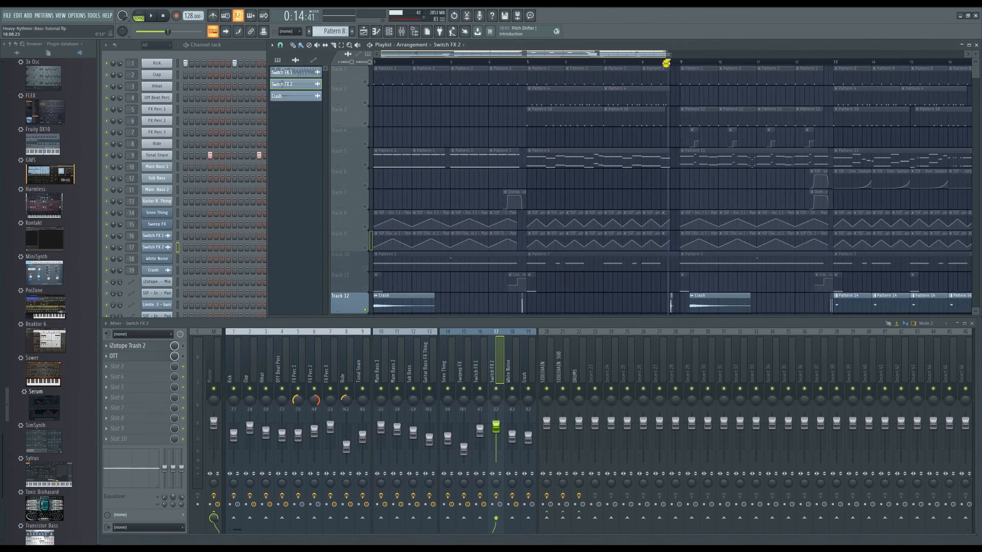
{"action": "left_click", "coordinate": [424, 31]}
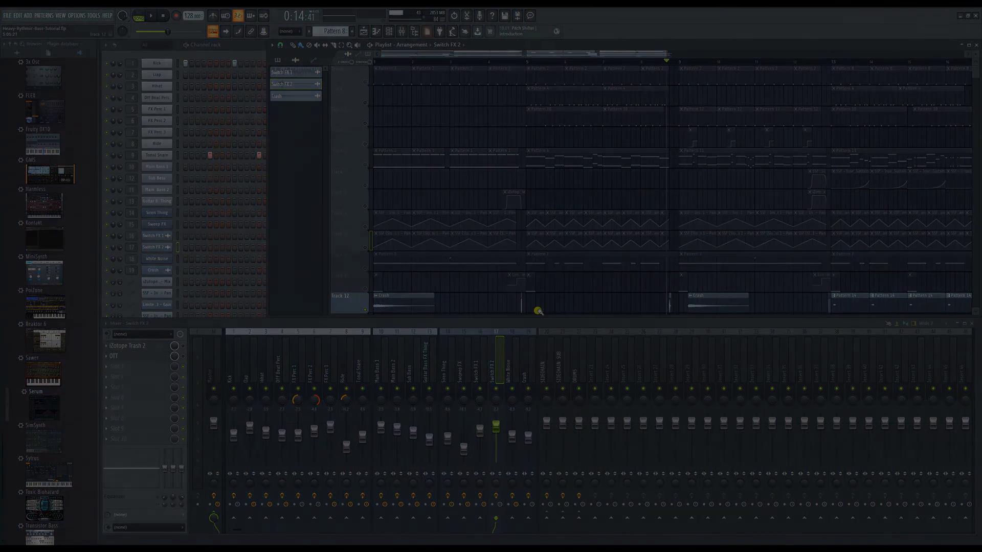